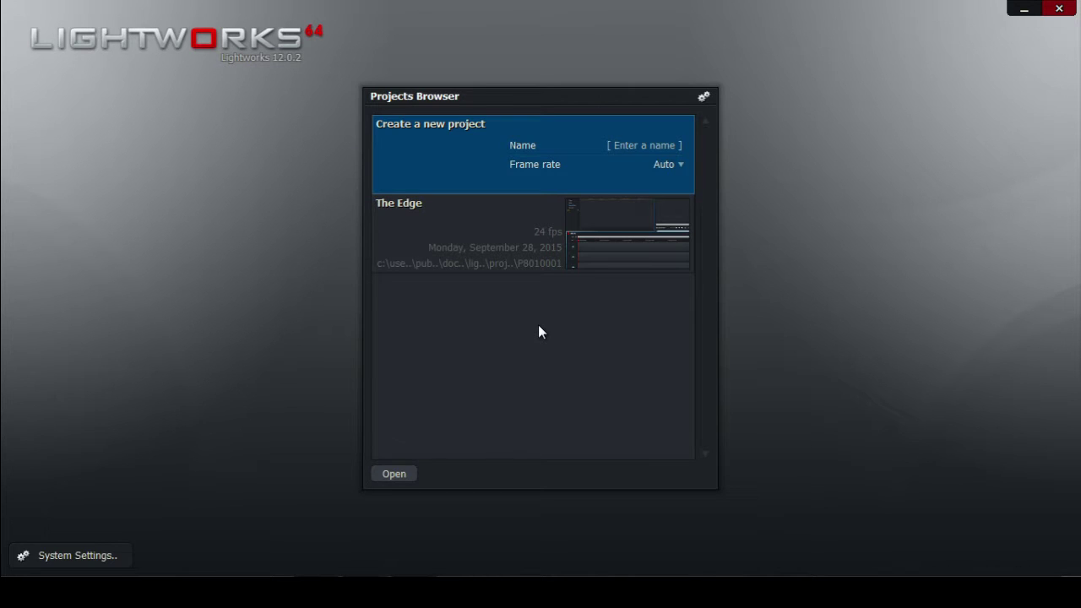
- Create a new project, naming it with the owner's first name followed by the word Project
left_click(634, 148)
type("Austin's Project")
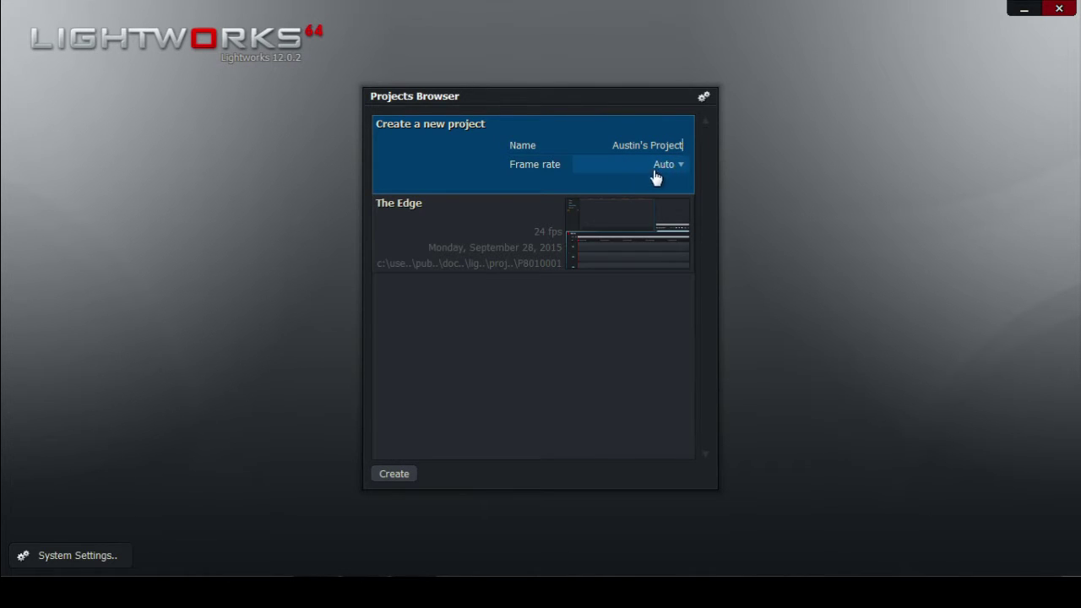
left_click(393, 474)
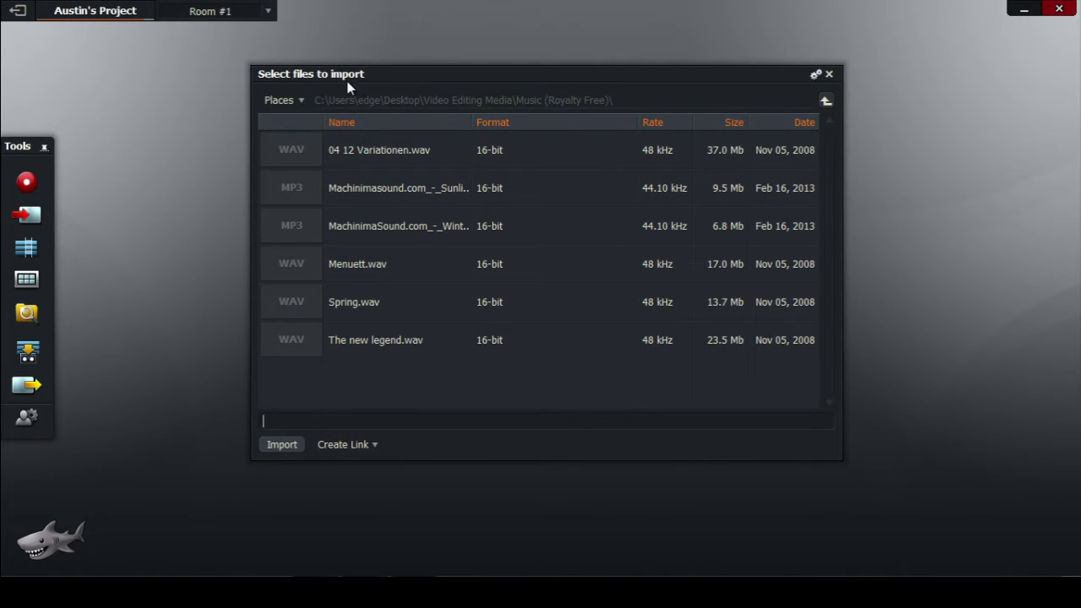
- Import walking people.mov from the Video (Royalty Free) folder inside Video Editing Media on the Desktop
left_click(292, 105)
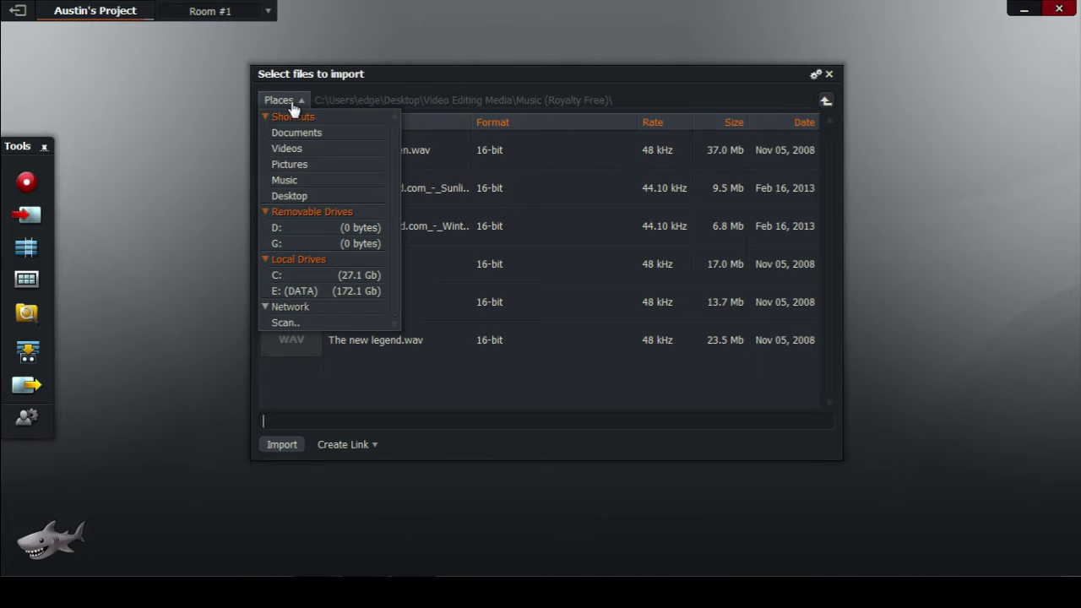
left_click(301, 201)
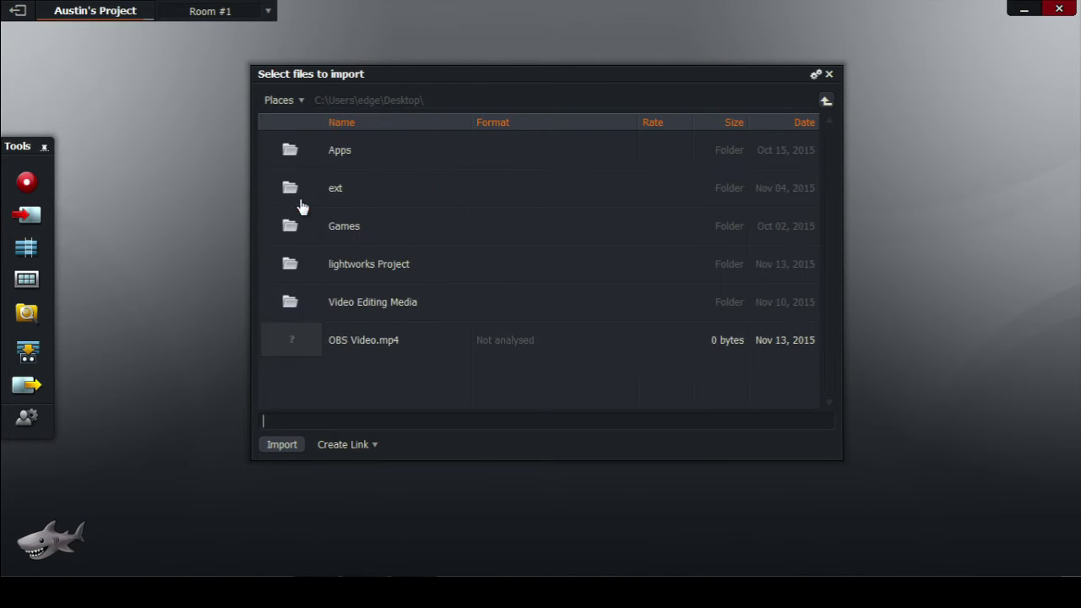
double_click(372, 308)
left_click(377, 225)
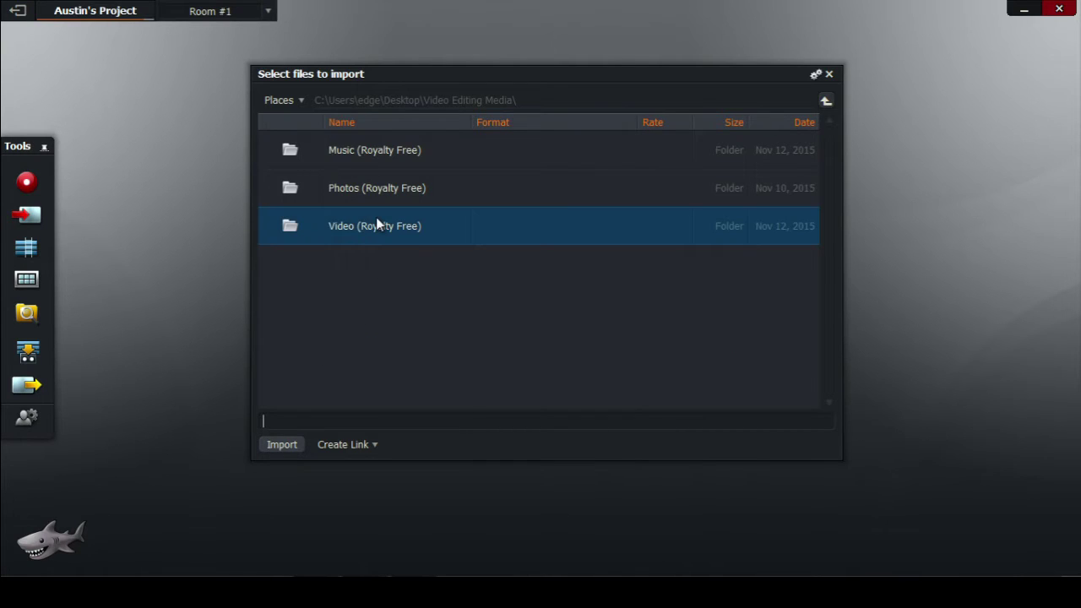
double_click(377, 224)
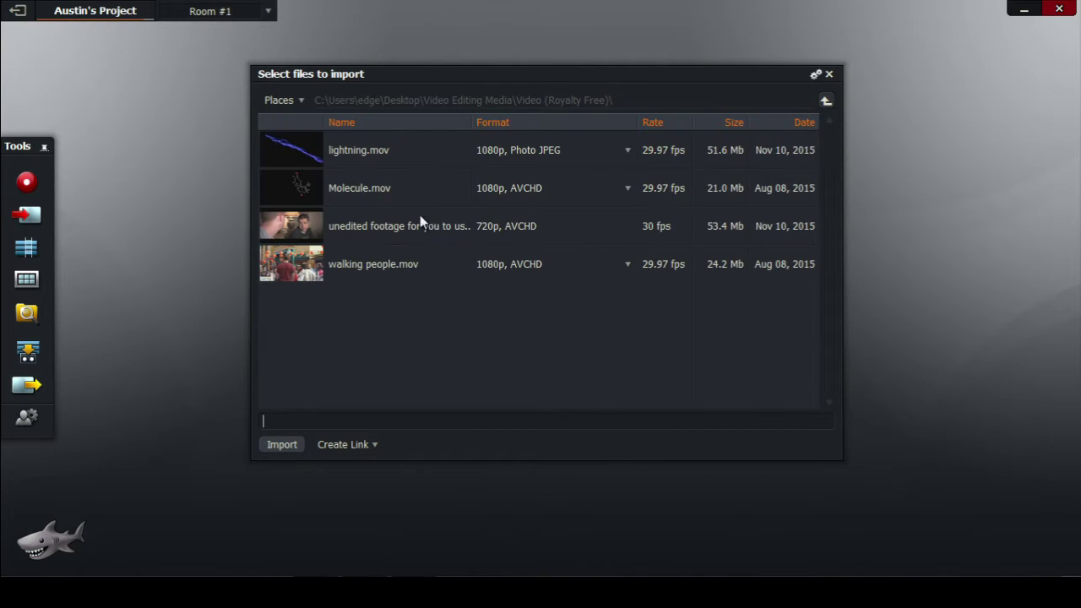
left_click(324, 266)
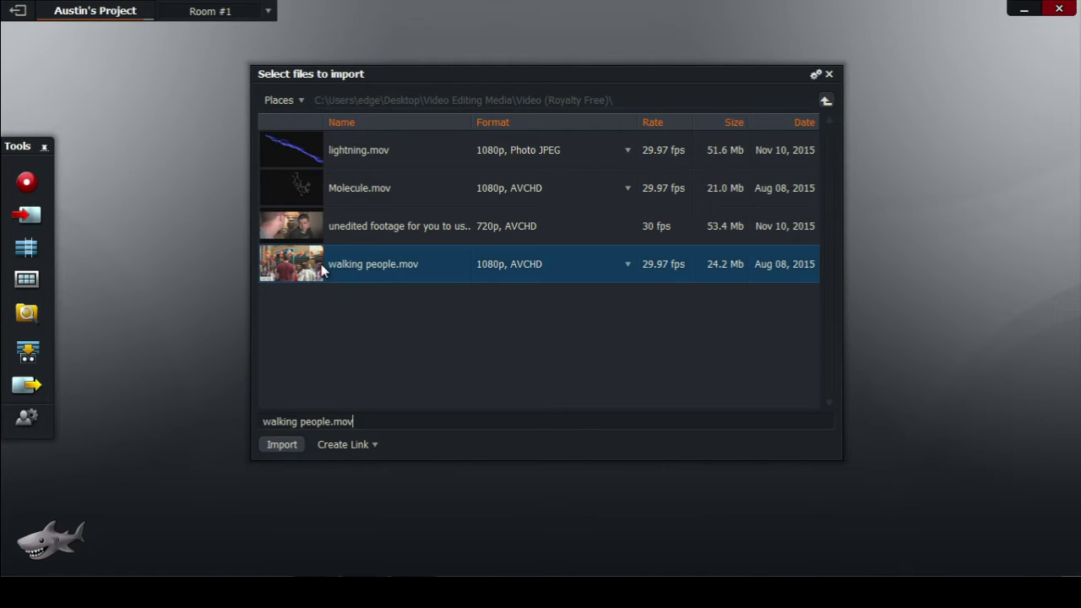
left_click(284, 445)
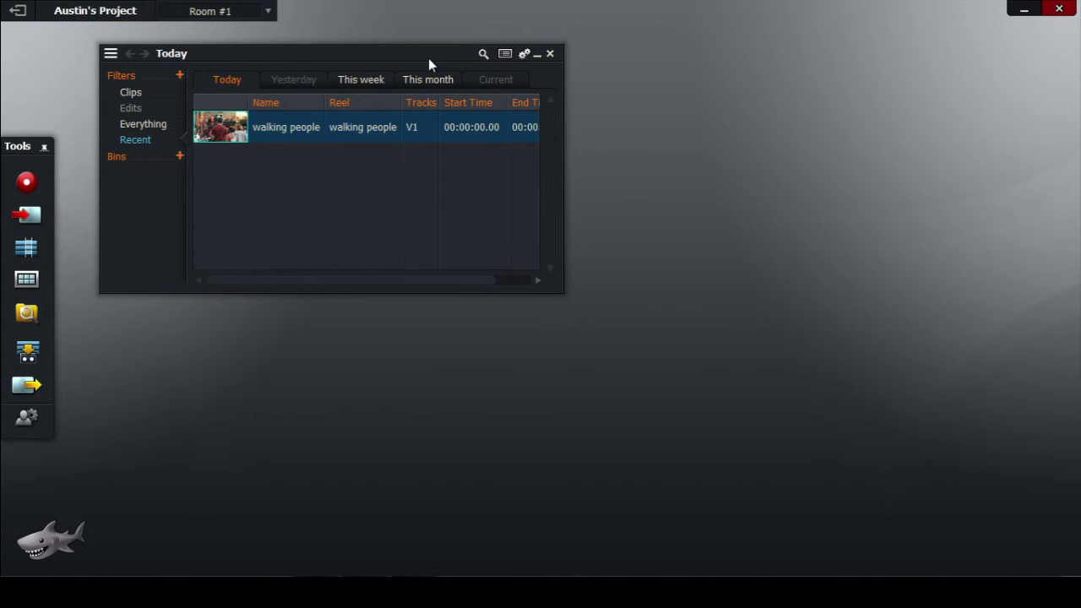
- Move the window with the imported clips slightly upward to make room for the editing windows
left_click_drag(429, 59, 447, 59)
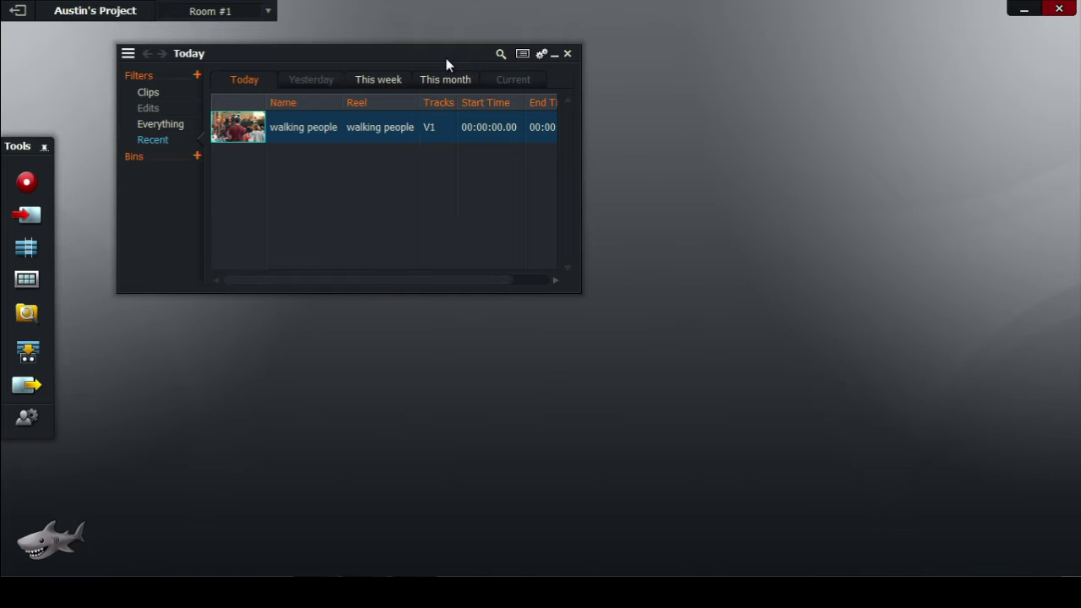
mouse_move(446, 58)
left_mouse_down()
mouse_move(460, 58)
mouse_move(436, 58)
left_mouse_up()
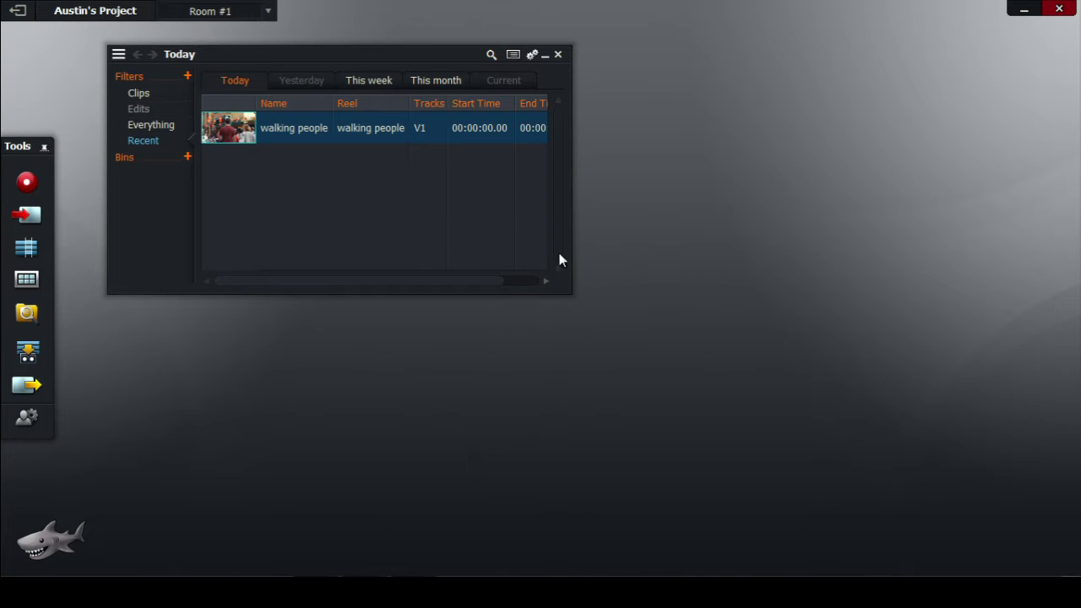
left_click_drag(448, 52, 442, 41)
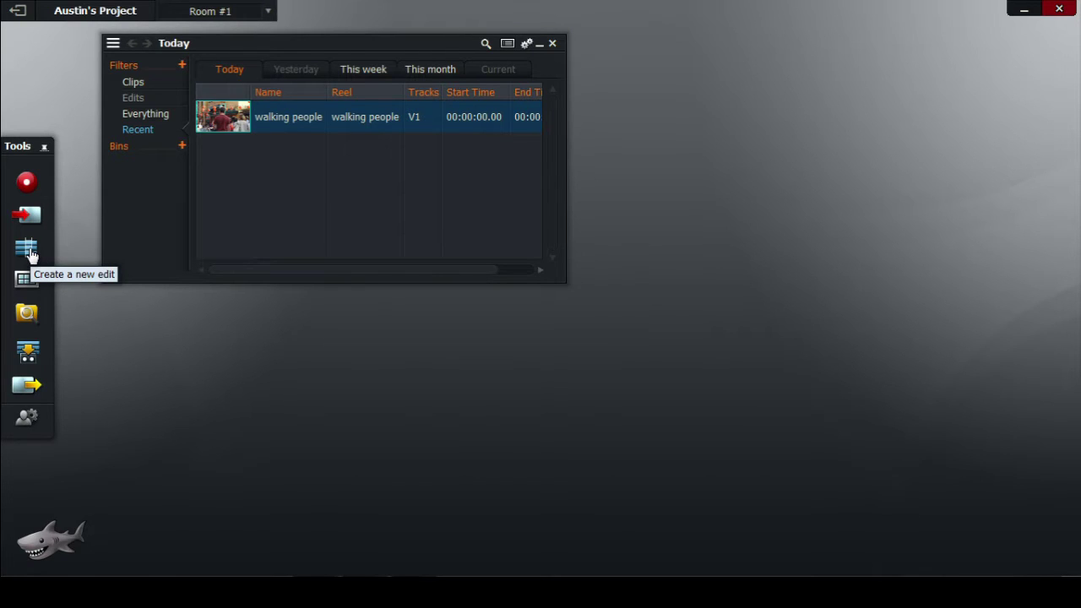
- Create a new edit, place its viewer beside the clip window and enlarge the timeline to span the space beneath both
left_click(28, 250)
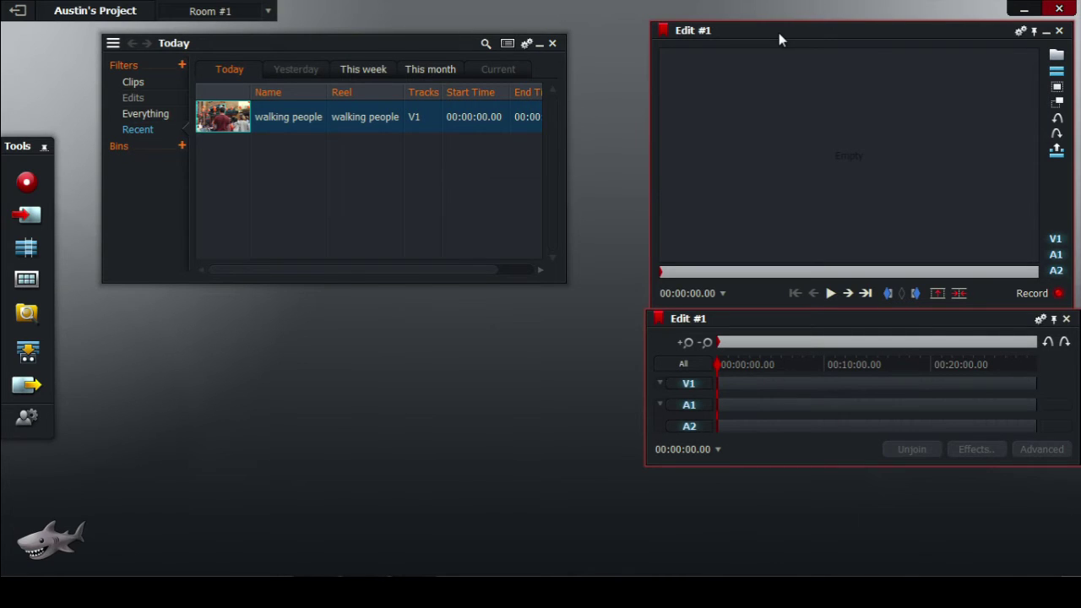
left_click_drag(779, 32, 749, 30)
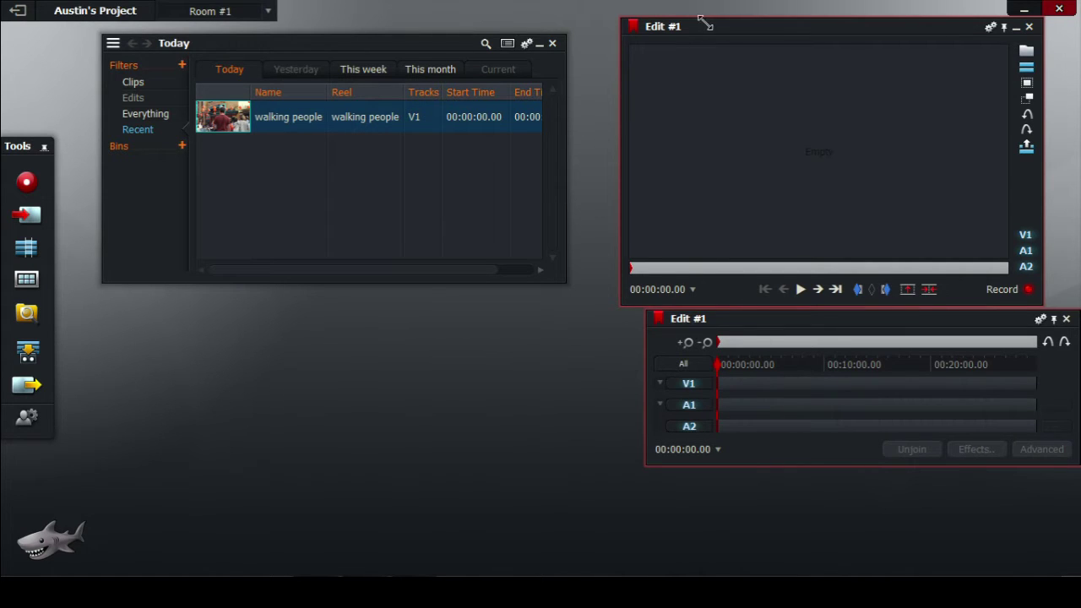
left_click_drag(702, 28, 669, 29)
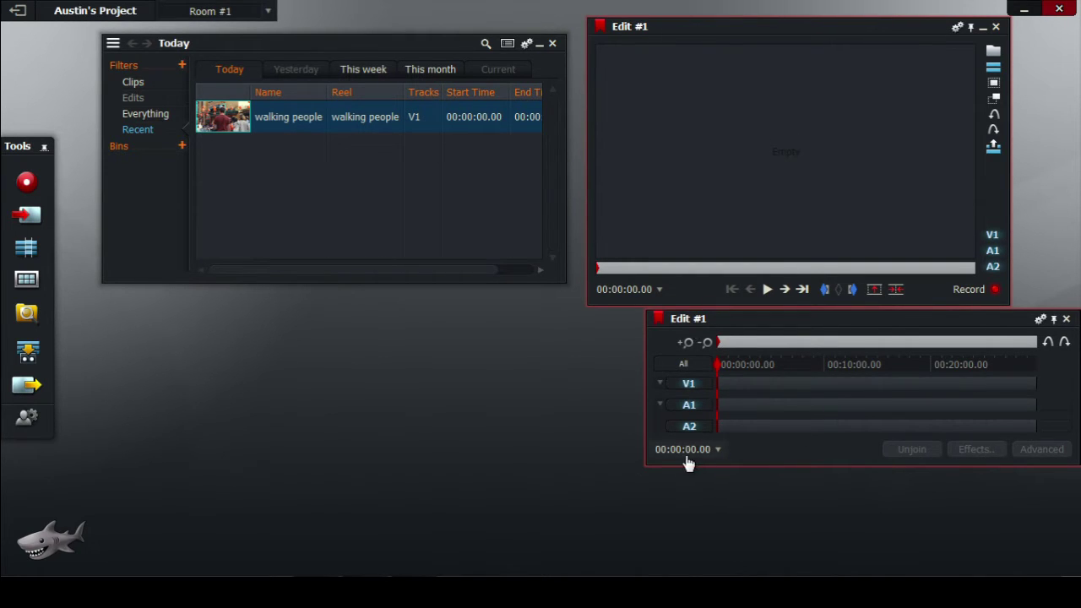
left_click_drag(649, 463, 112, 545)
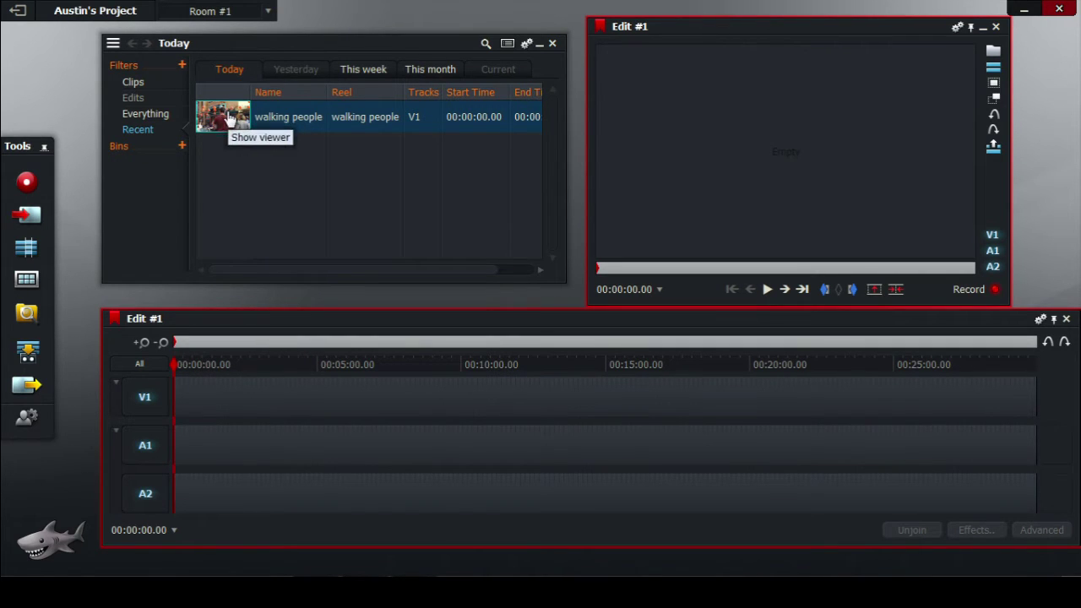
- Place the walking people clip at the start of track V1 and play the edit to preview it
mouse_move(229, 119)
left_mouse_down()
mouse_move(254, 228)
mouse_move(233, 390)
mouse_move(175, 407)
left_mouse_up()
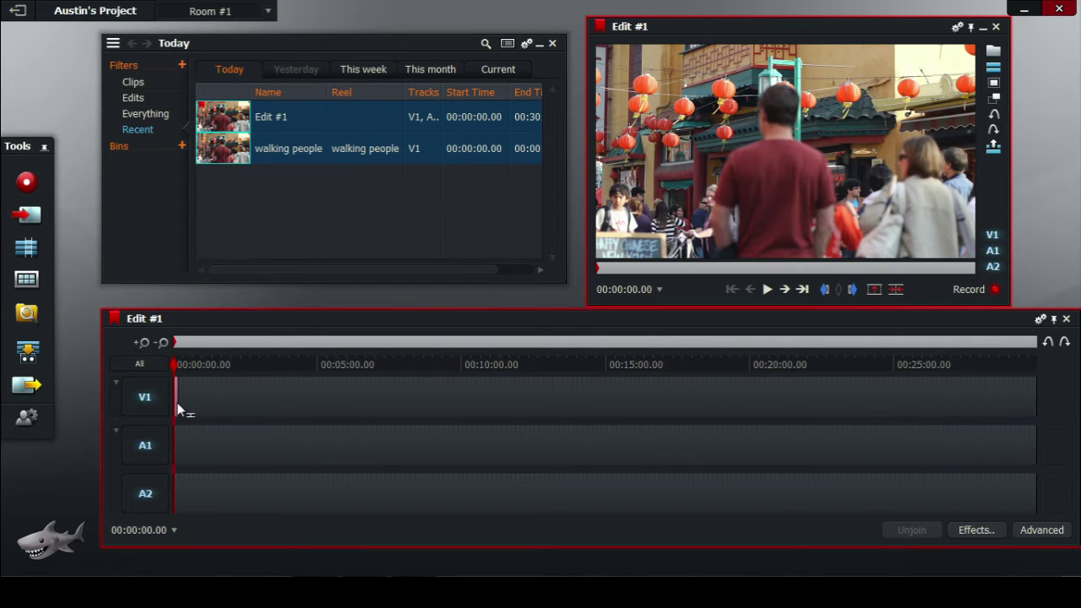
left_click(140, 346)
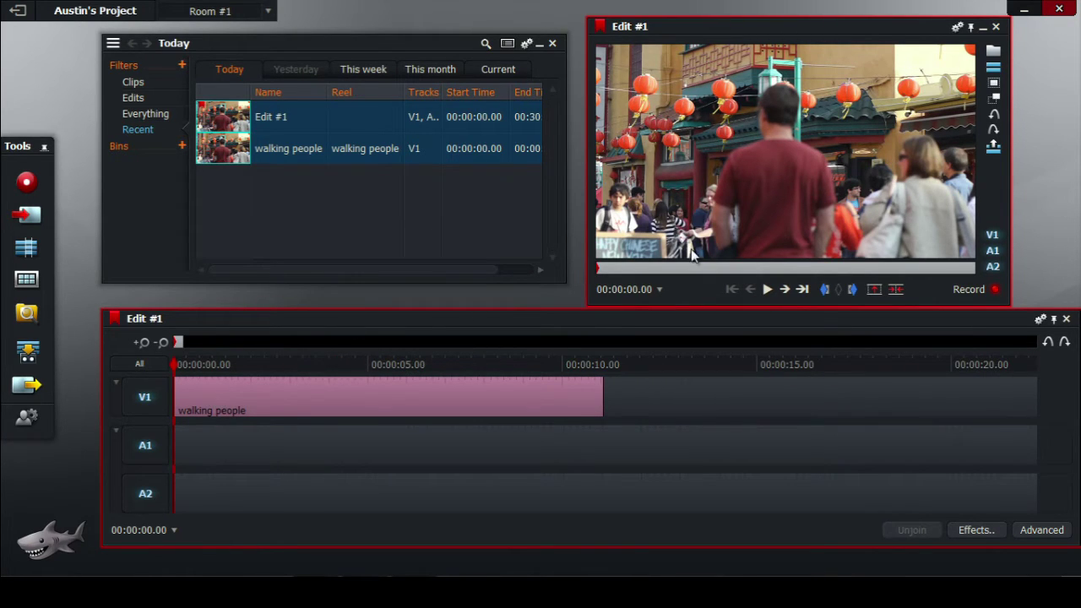
left_click(769, 291)
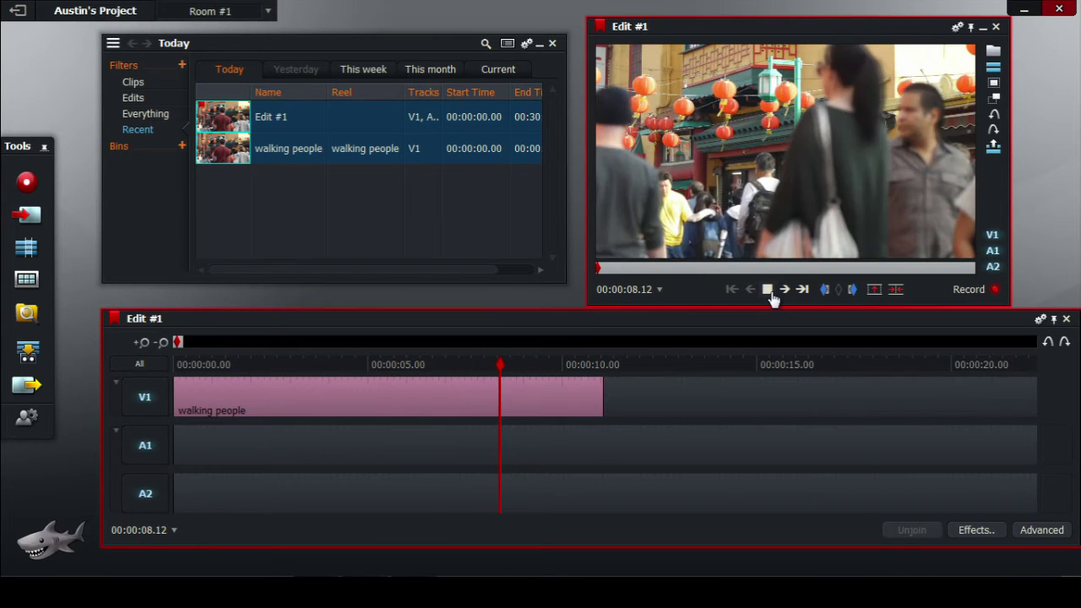
left_click(769, 291)
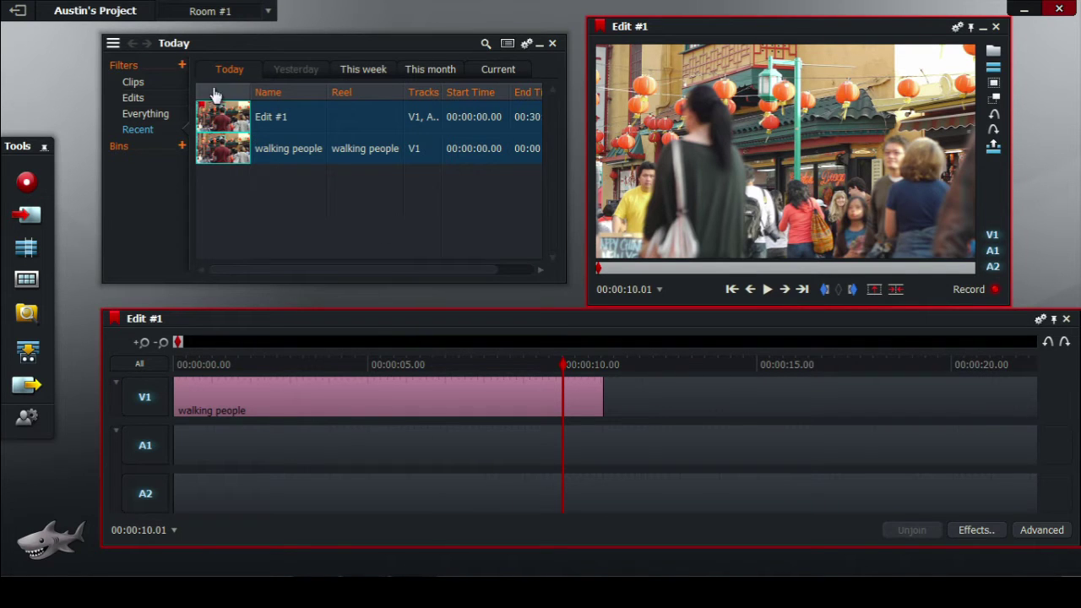
- Import 04 12 Variationen.wav from the Music (Royalty Free) folder inside Video Editing Media on the Desktop
left_click(28, 216)
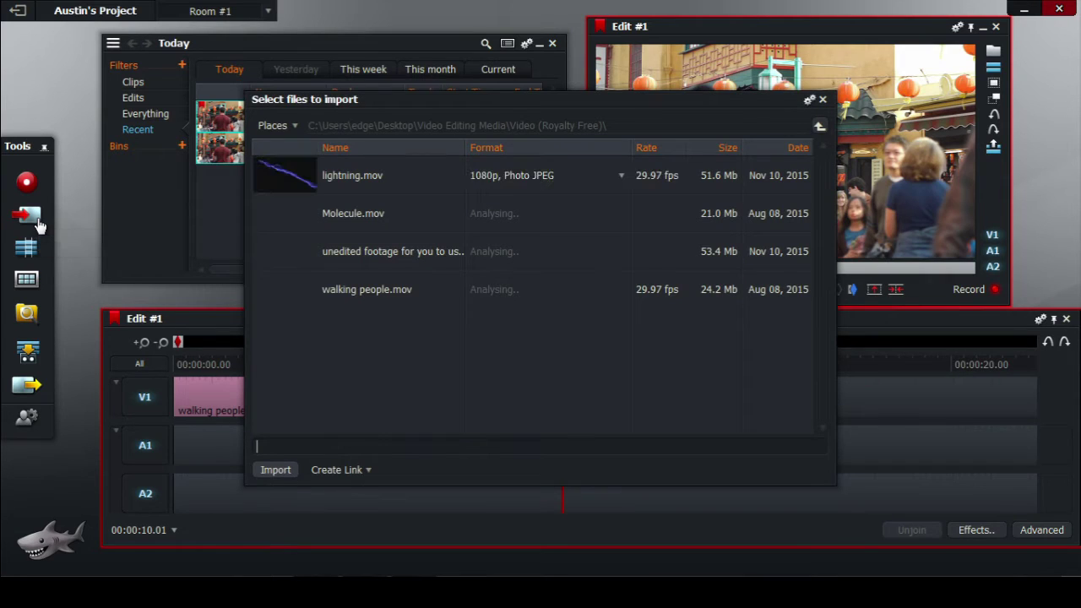
left_click(277, 125)
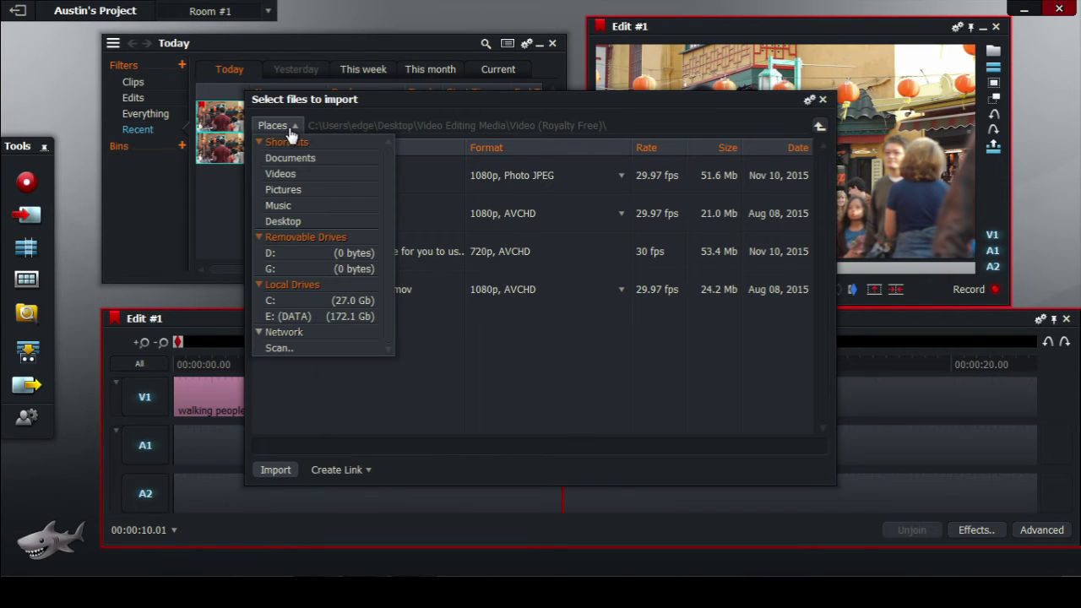
left_click(297, 223)
double_click(352, 329)
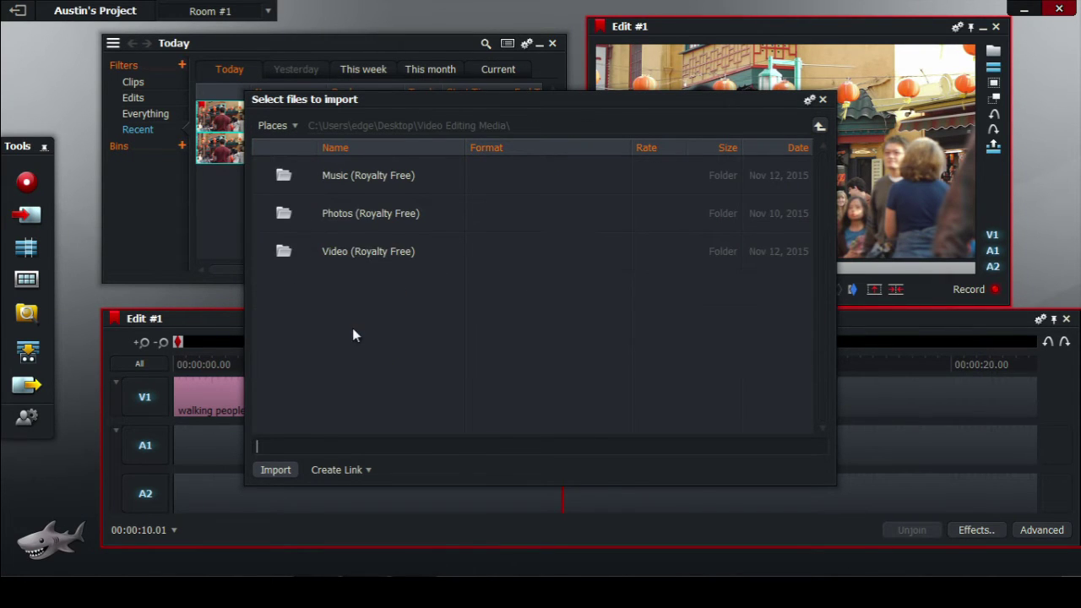
double_click(353, 174)
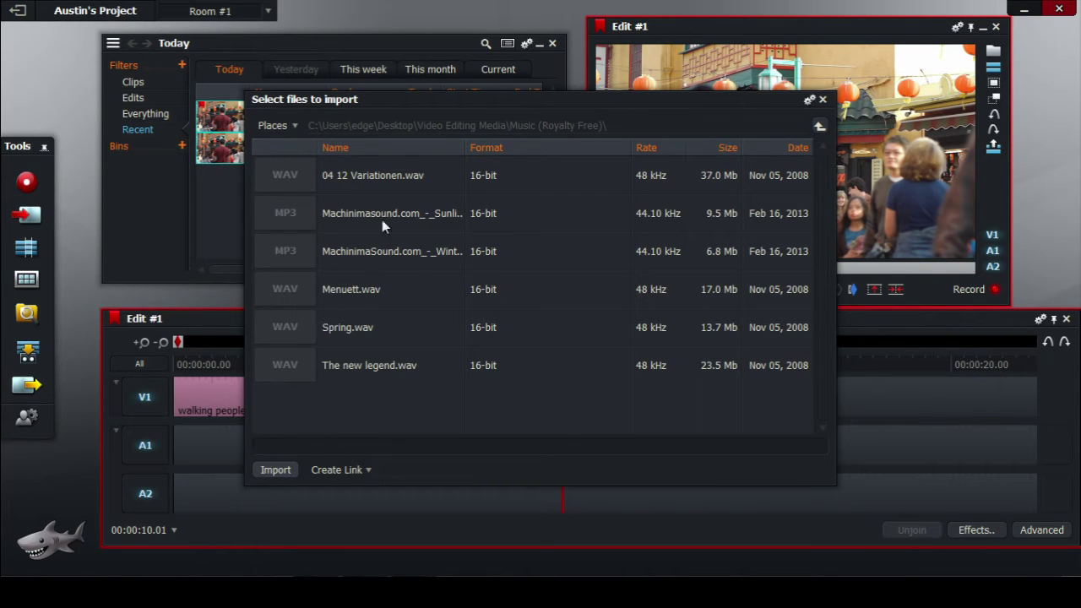
left_click_drag(404, 108, 382, 102)
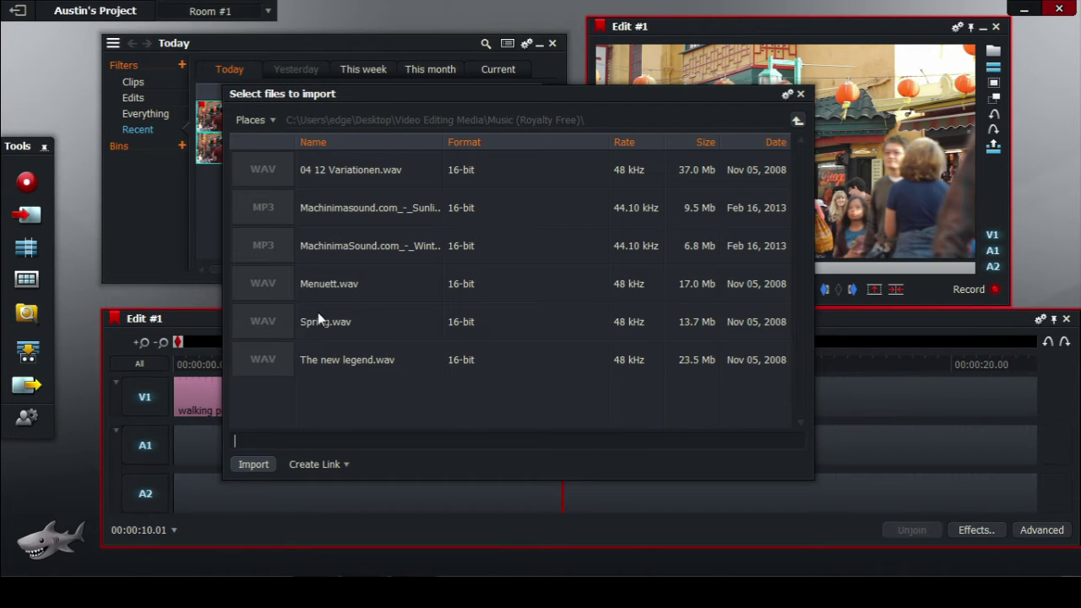
left_click(276, 180)
left_click(256, 466)
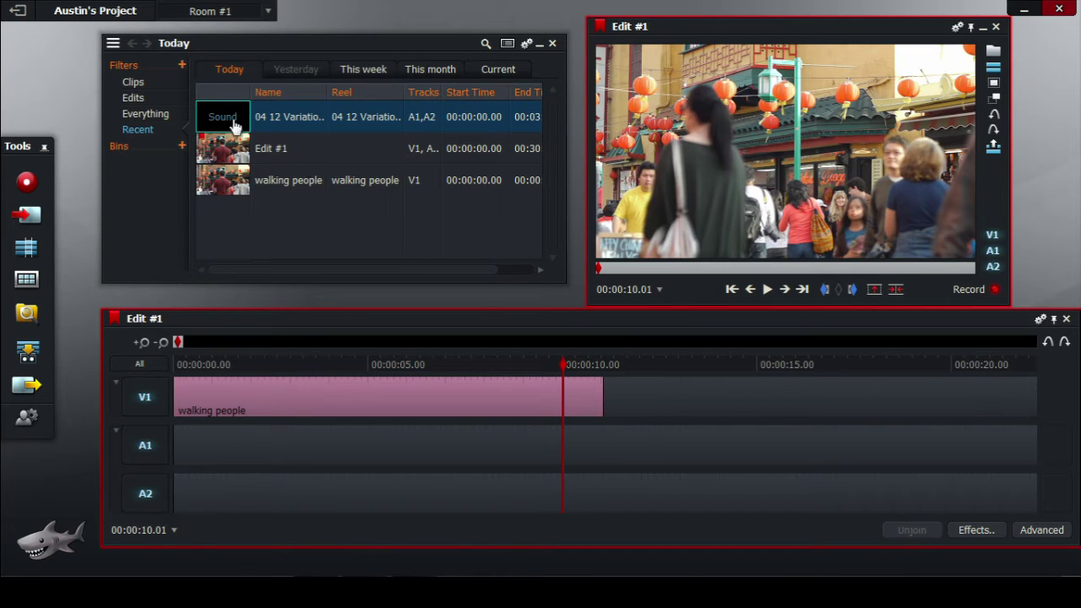
- Place the 04 12 Variationen music at the start of tracks A1 and A2 and play the edit with sound
left_click_drag(228, 123, 180, 442)
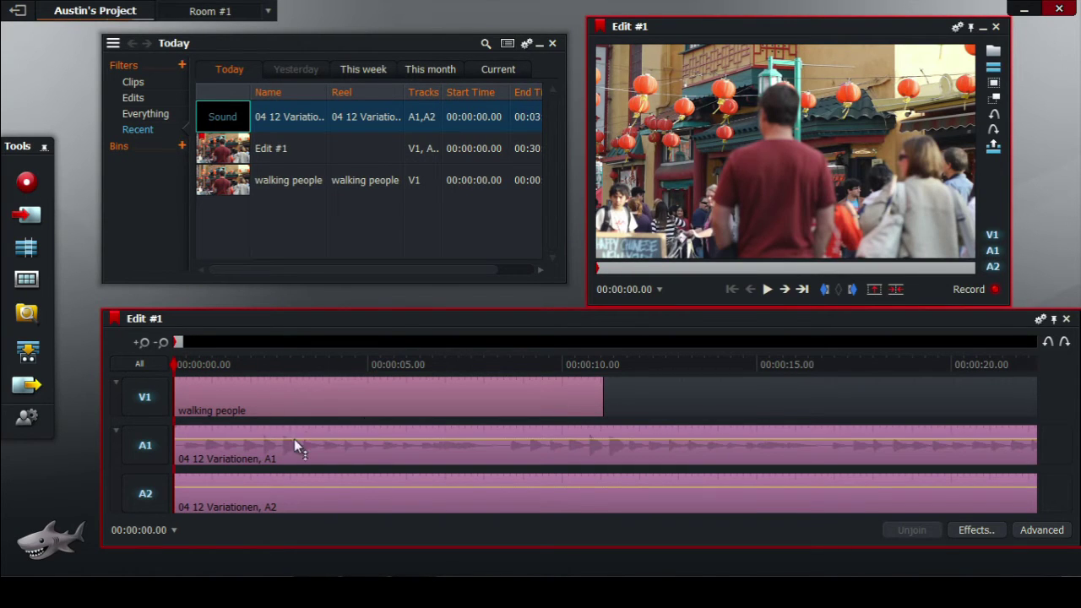
left_click(771, 298)
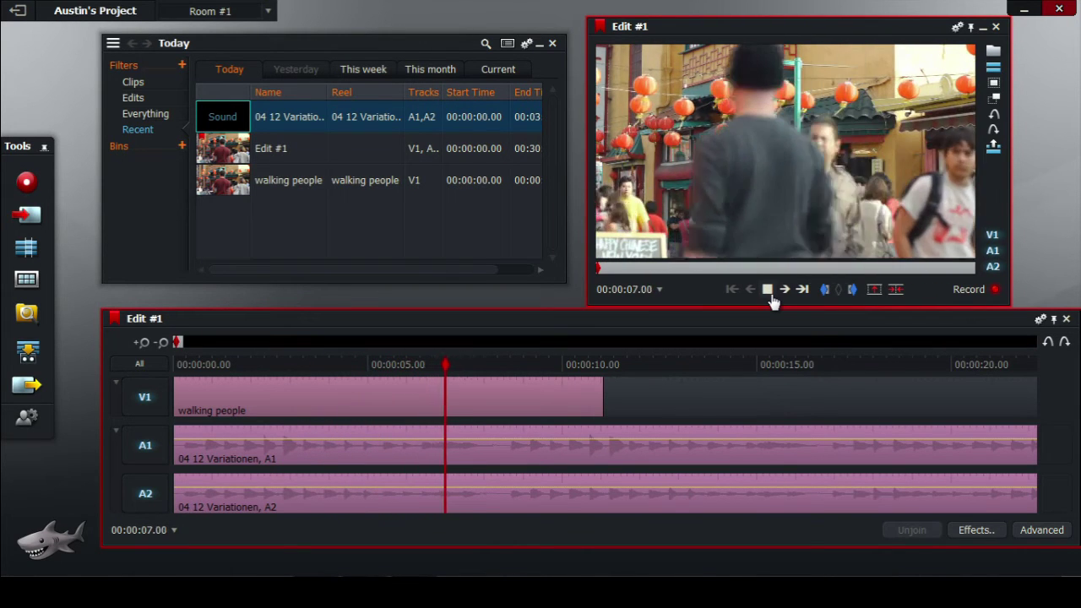
left_click(767, 290)
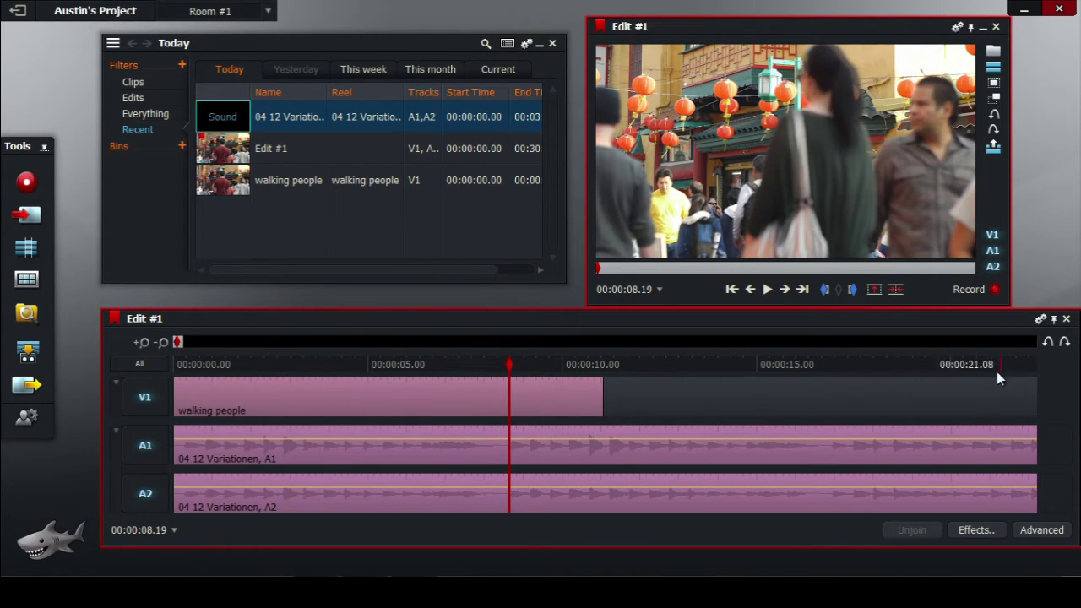
- Show the advanced track controls and set the speed of the walking people clip on V1 to 50%
left_click(1032, 536)
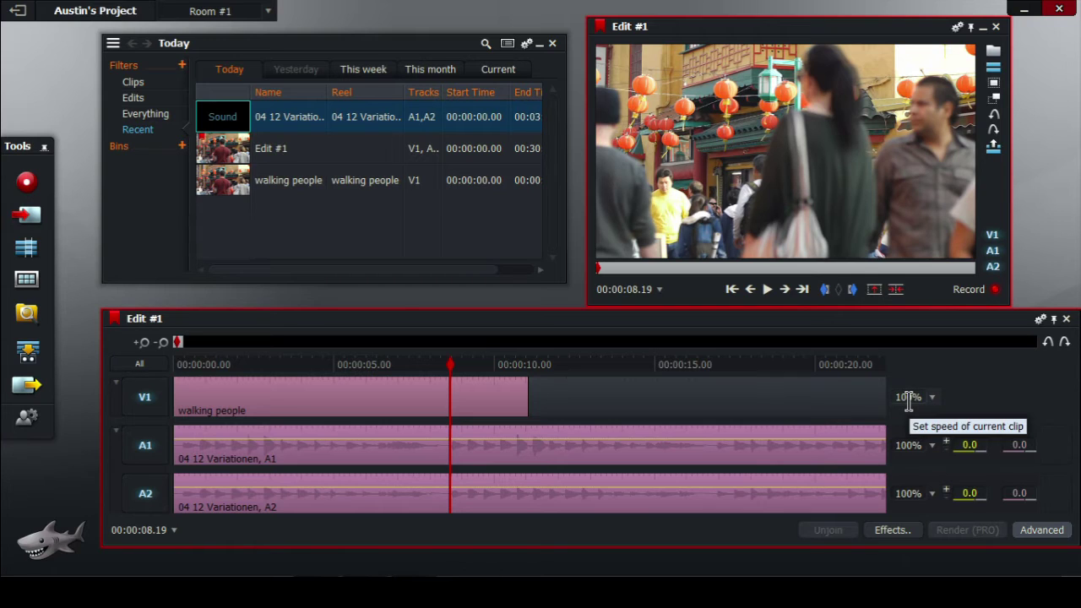
left_click(935, 400)
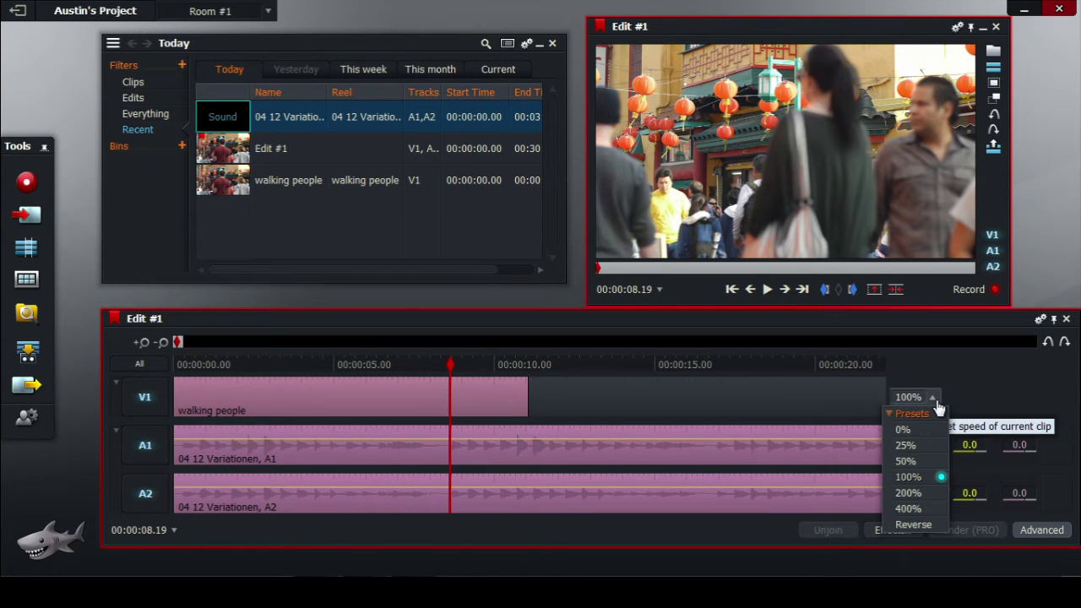
left_click(931, 463)
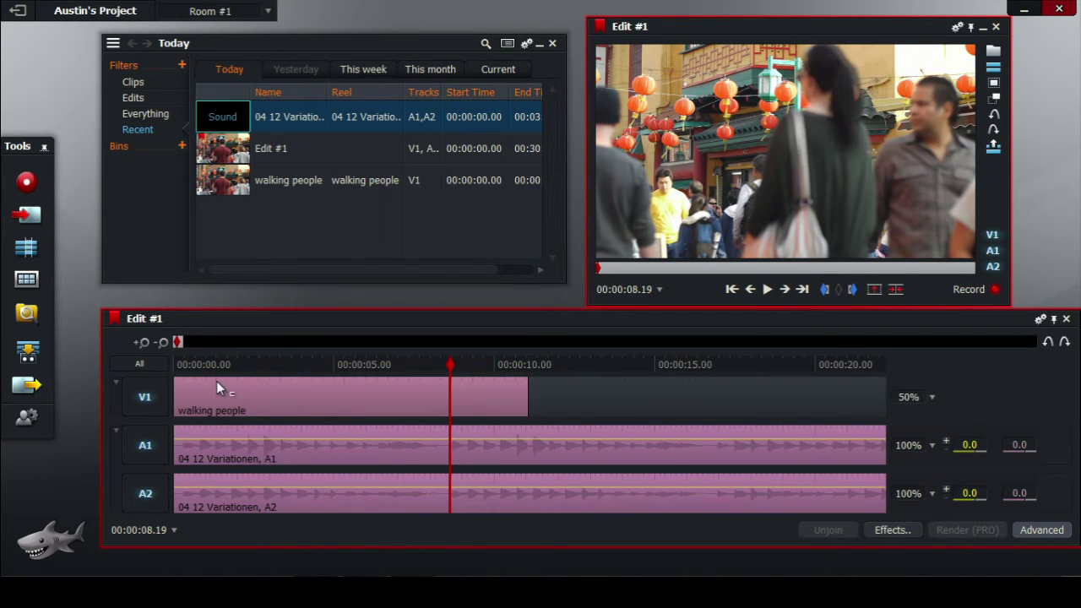
- Extend the end of the slowed walking people clip on V1 to about 00:00:13.12
left_click(258, 381)
left_click(522, 399)
mouse_move(622, 406)
left_mouse_down()
mouse_move(796, 403)
mouse_move(621, 402)
left_mouse_up()
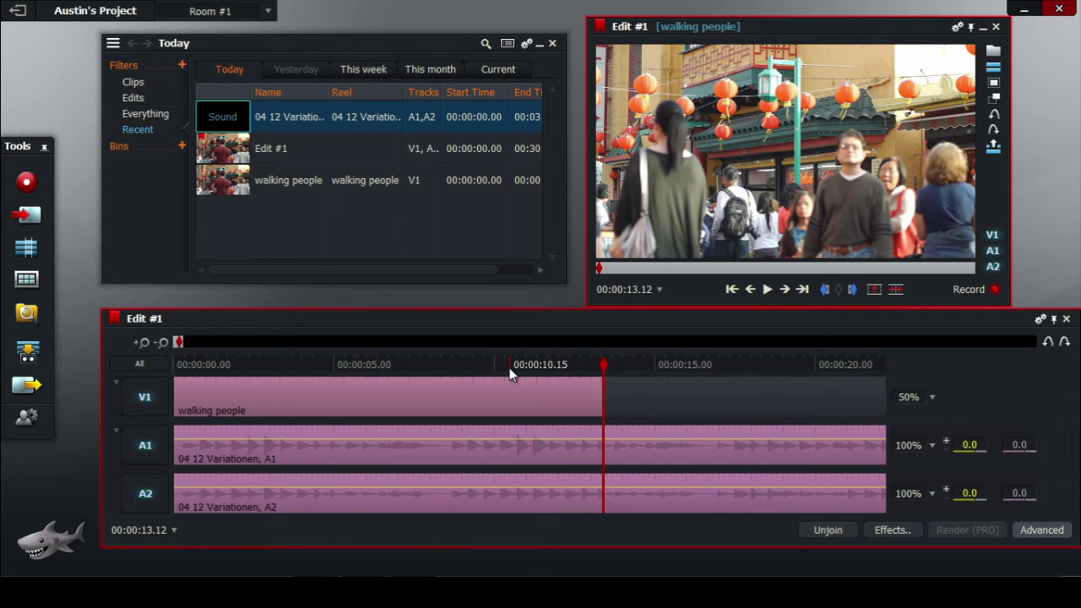
- Play the edit from its beginning to check the slowed clip together with the music
key("Home")
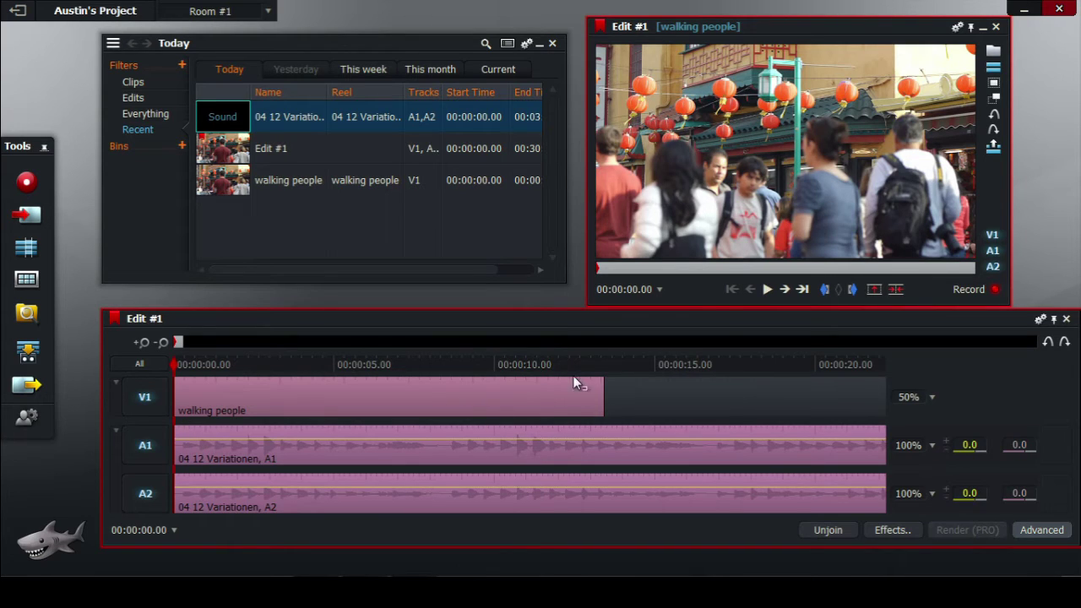
left_click(768, 292)
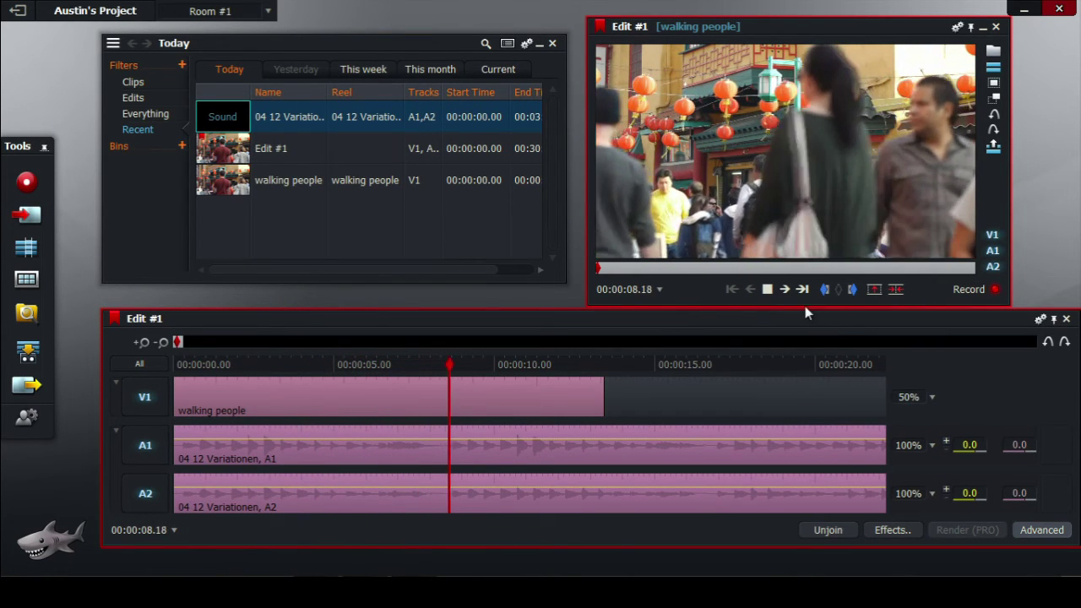
left_click(768, 290)
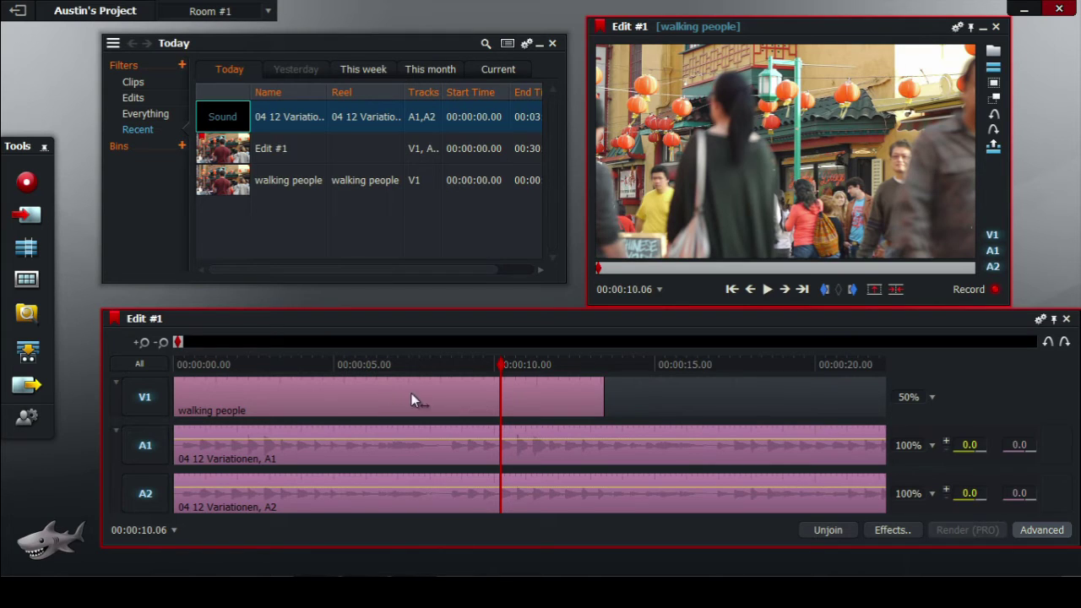
- Try shifting the walking people clip on V1 away from the timeline's start, and return it to the beginning
left_click(364, 392)
mouse_move(368, 395)
left_mouse_down()
mouse_move(634, 398)
mouse_move(375, 409)
mouse_move(428, 406)
mouse_move(386, 406)
left_mouse_up()
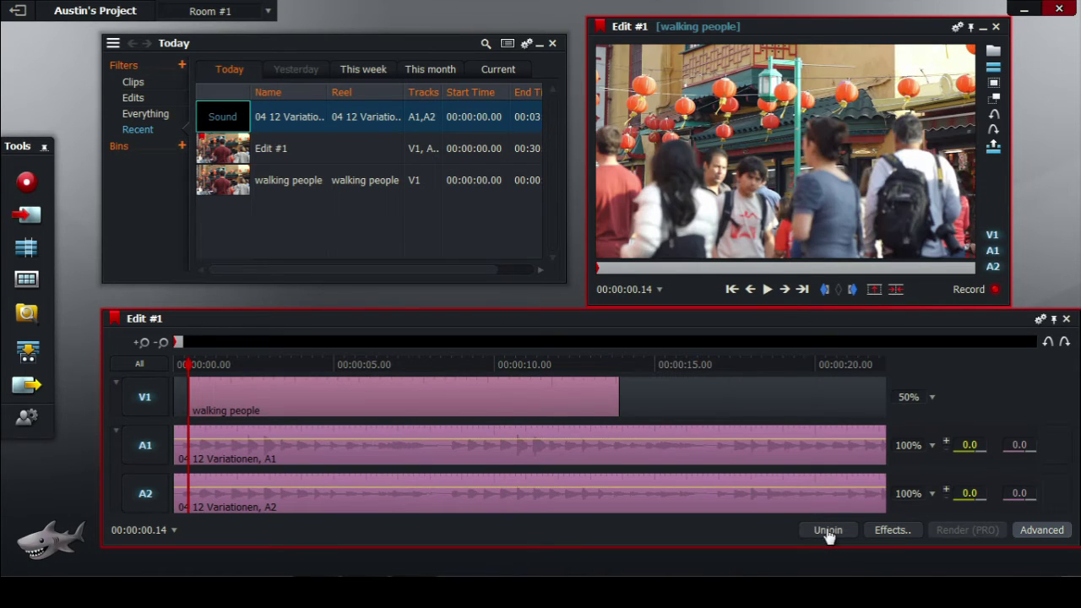
left_click(828, 530)
left_click_drag(414, 398, 400, 396)
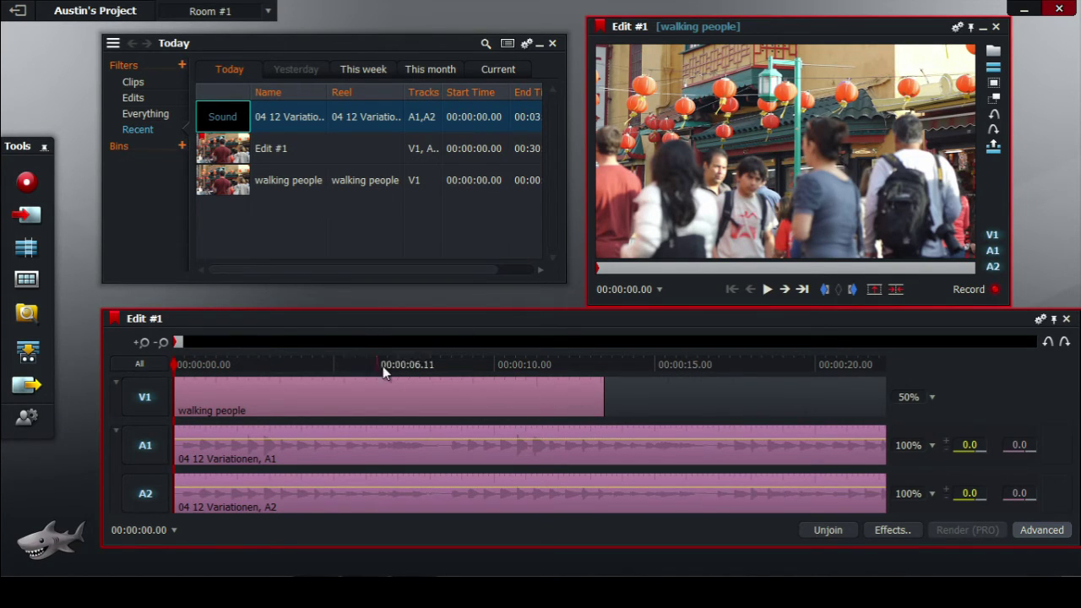
- Import Molecule.mov from the Desktop's Video Editing Media\Video (Royalty Free) folder and place it on V1 directly after the walking people clip
left_click(165, 345)
left_click(165, 344)
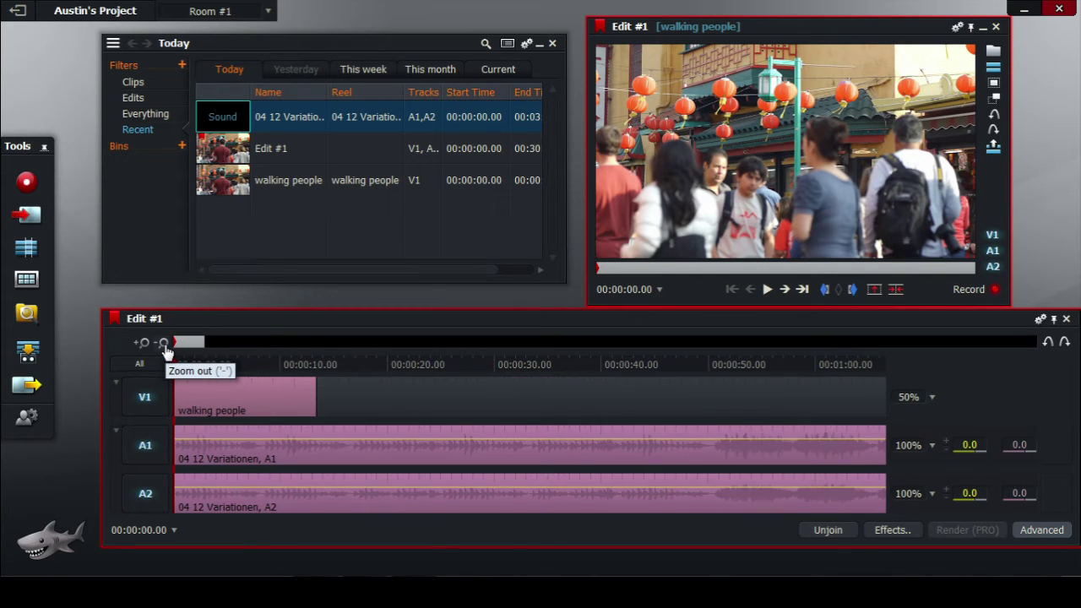
left_click(165, 344)
left_click(165, 344)
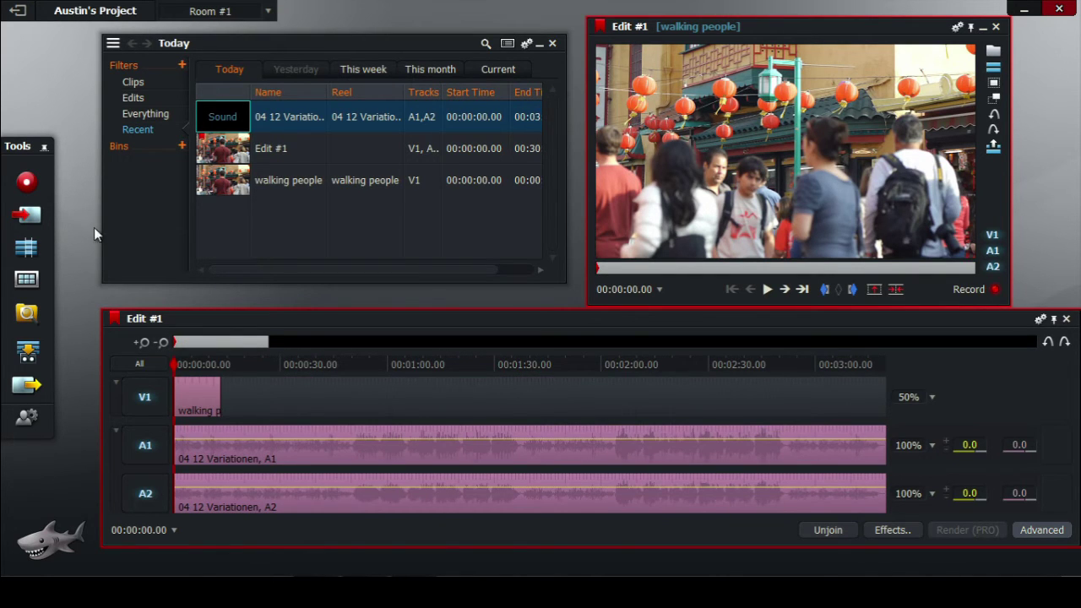
left_click(30, 218)
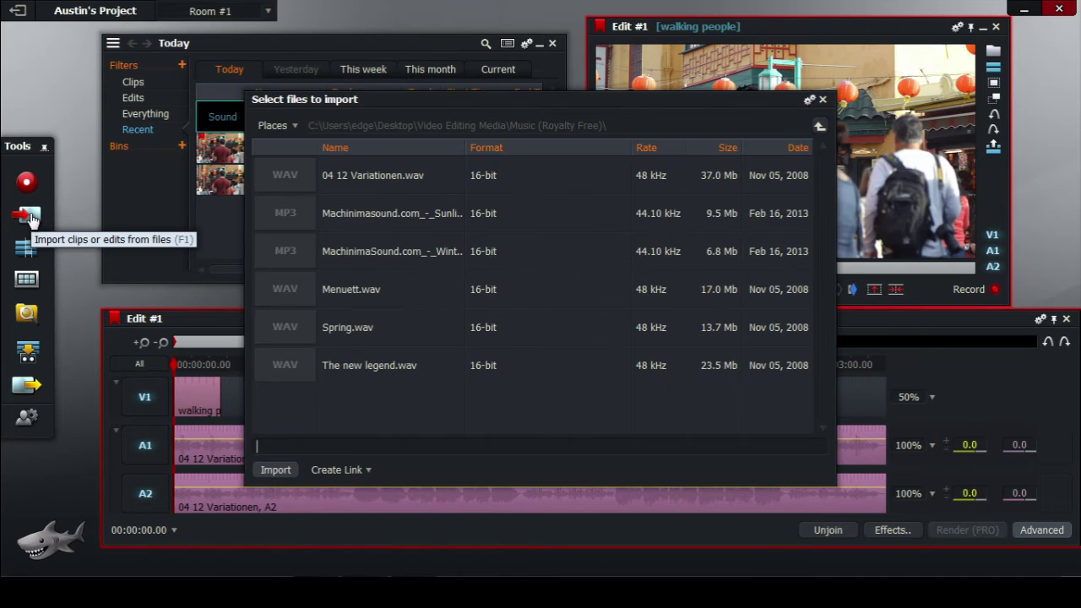
left_click(291, 129)
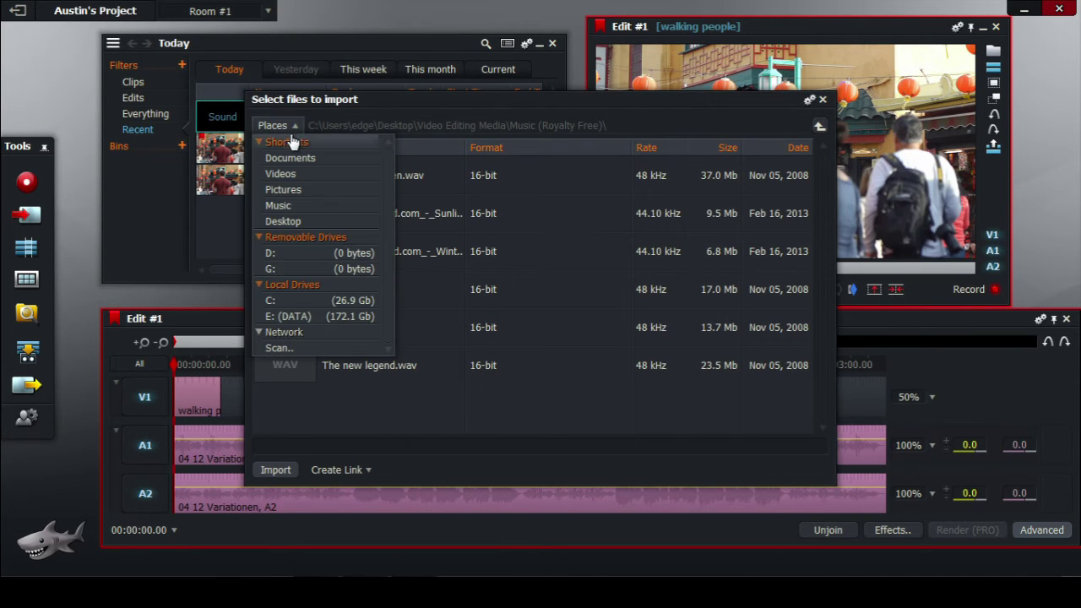
left_click(285, 222)
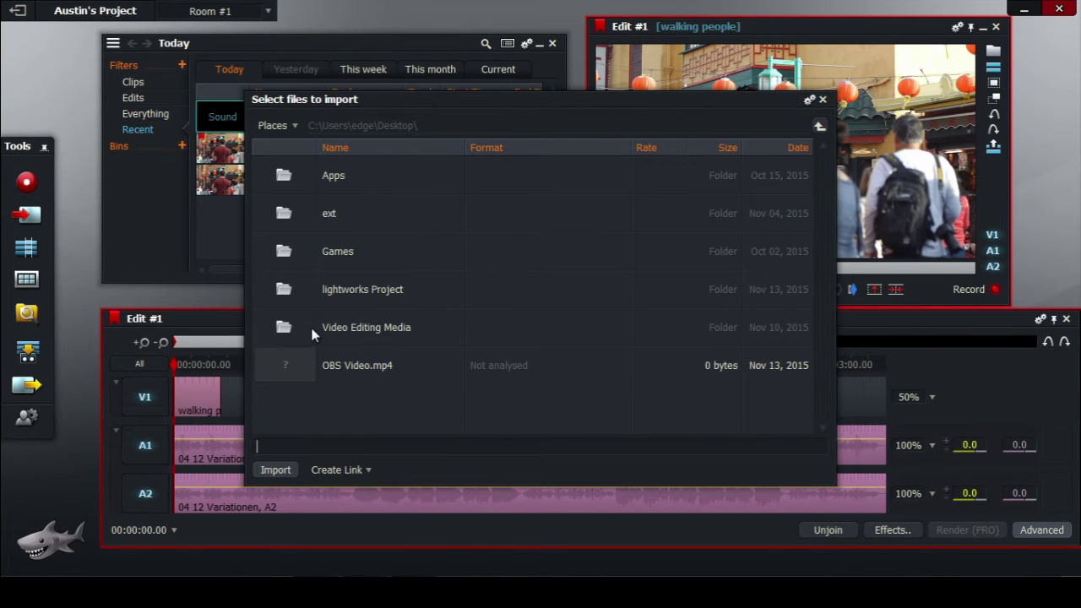
double_click(312, 335)
double_click(363, 252)
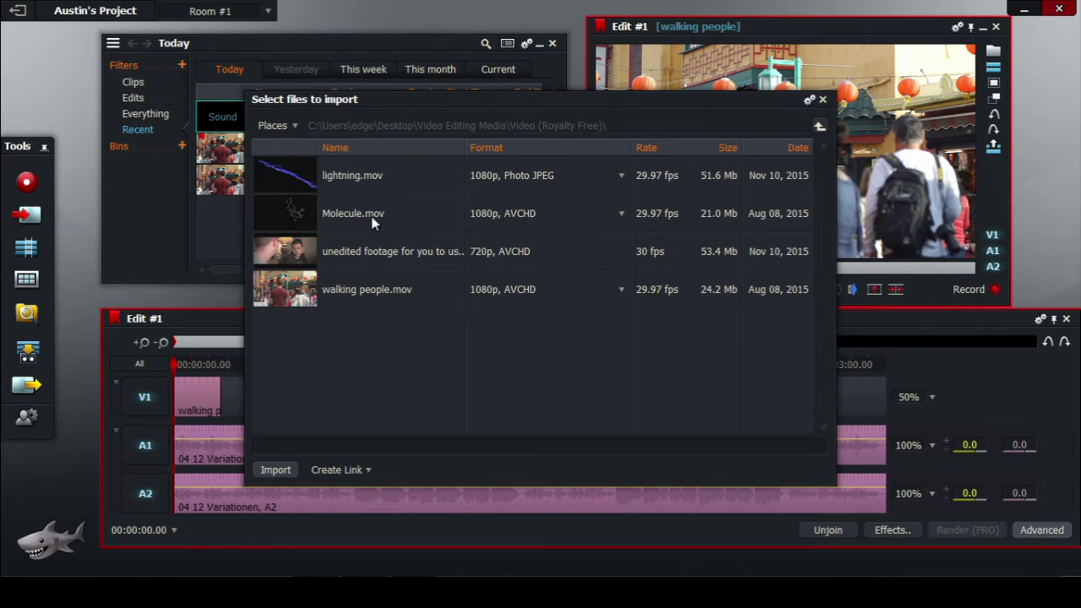
left_click(366, 214)
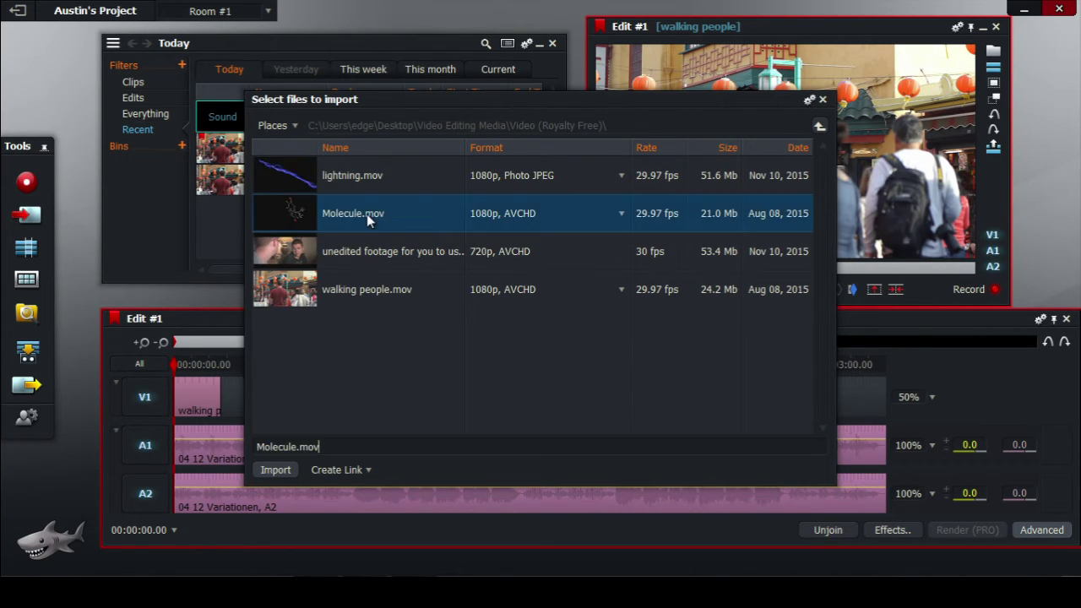
left_click(273, 471)
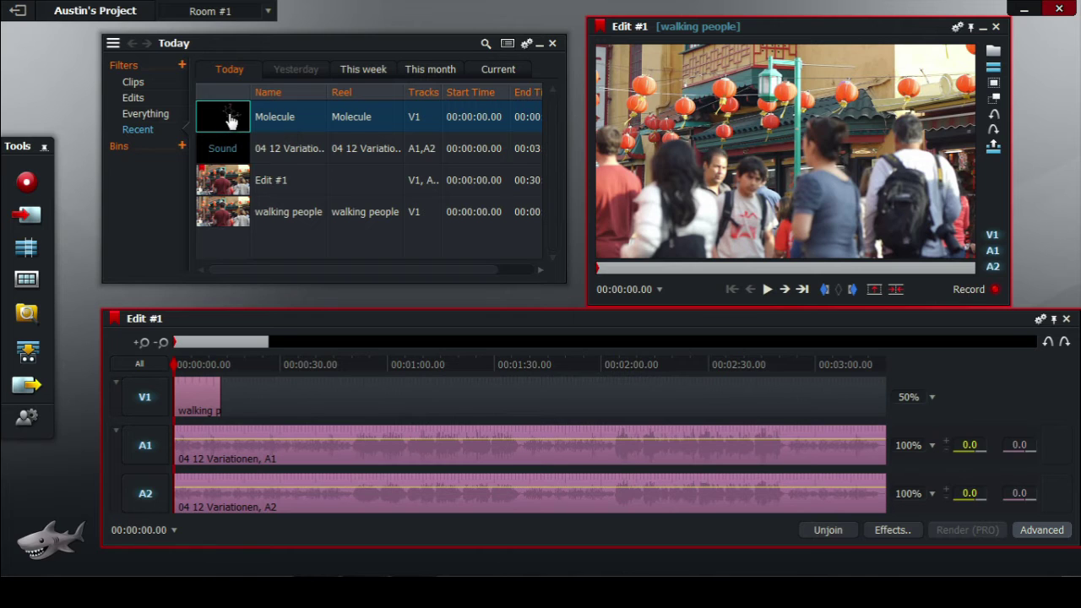
left_click_drag(232, 121, 230, 408)
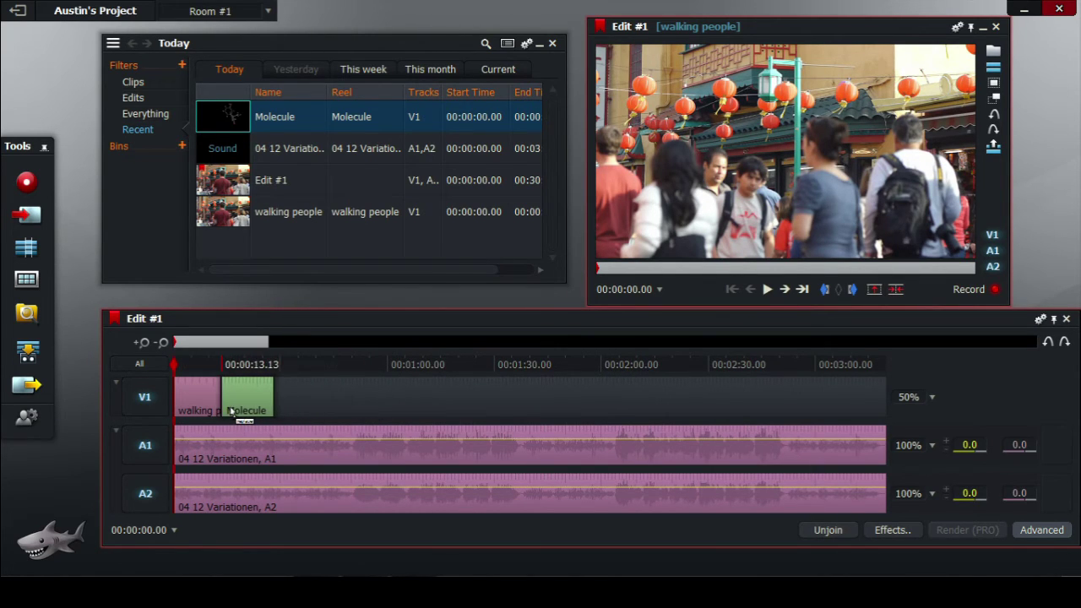
- Scrub through the edit and play it across the cut from the walking people clip to the Molecule clip
left_click(206, 365)
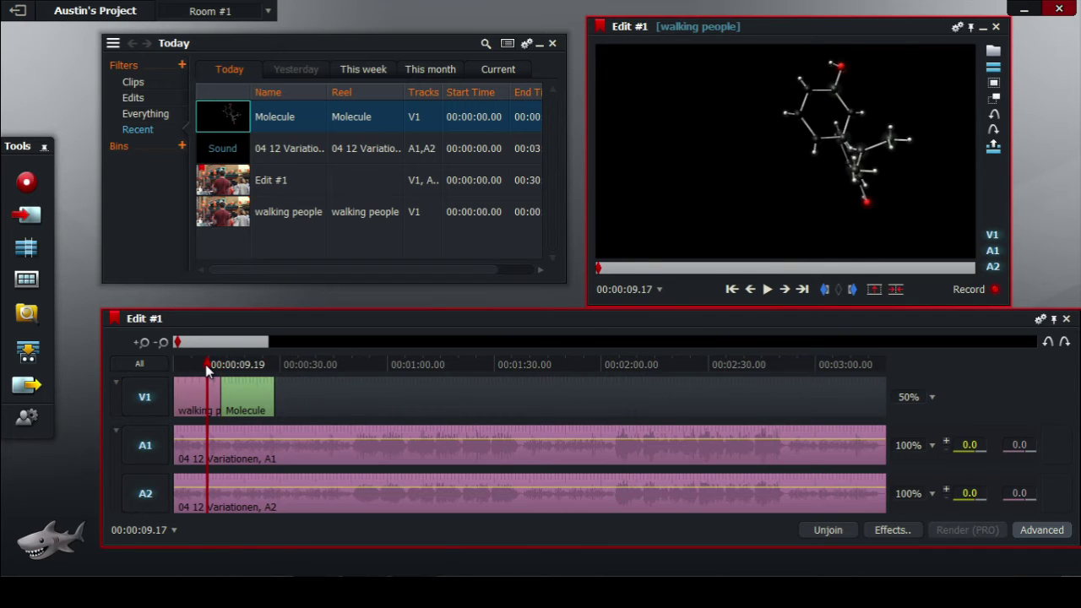
left_click(188, 366)
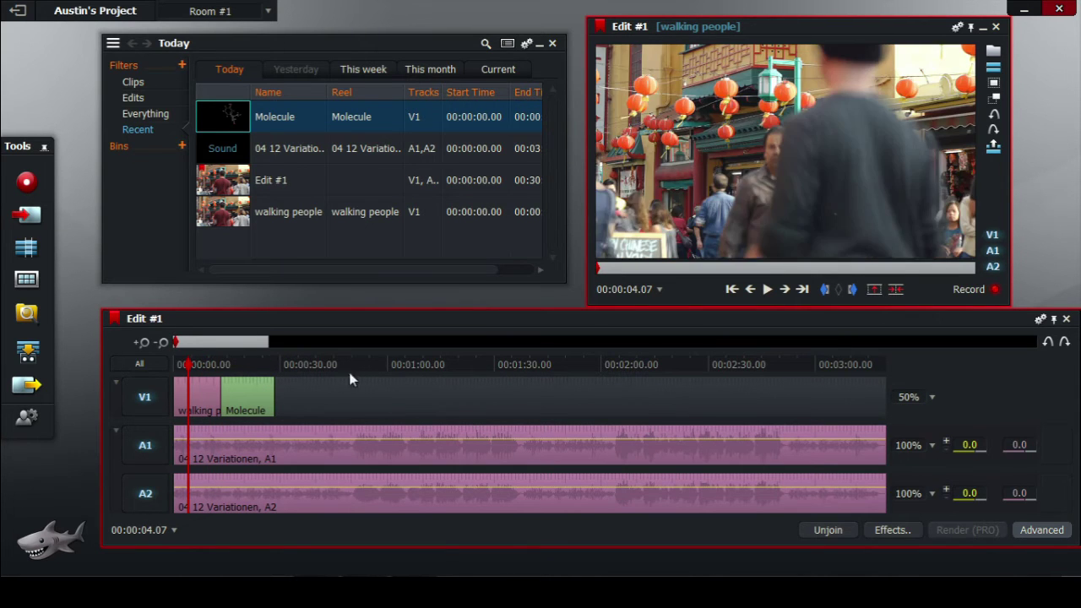
left_click_drag(362, 369, 605, 372)
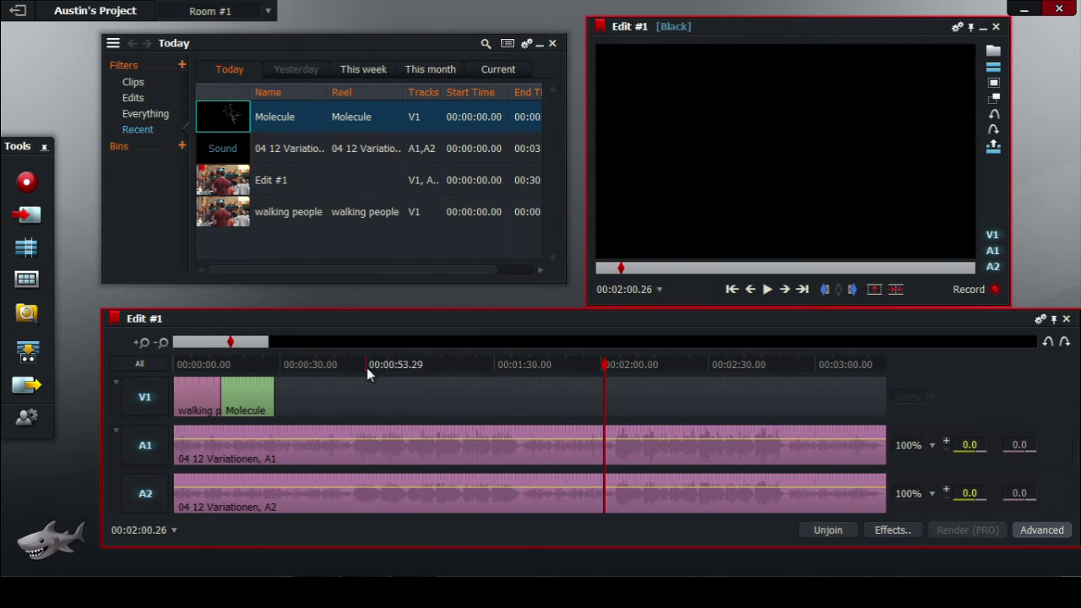
left_click_drag(365, 369, 473, 370)
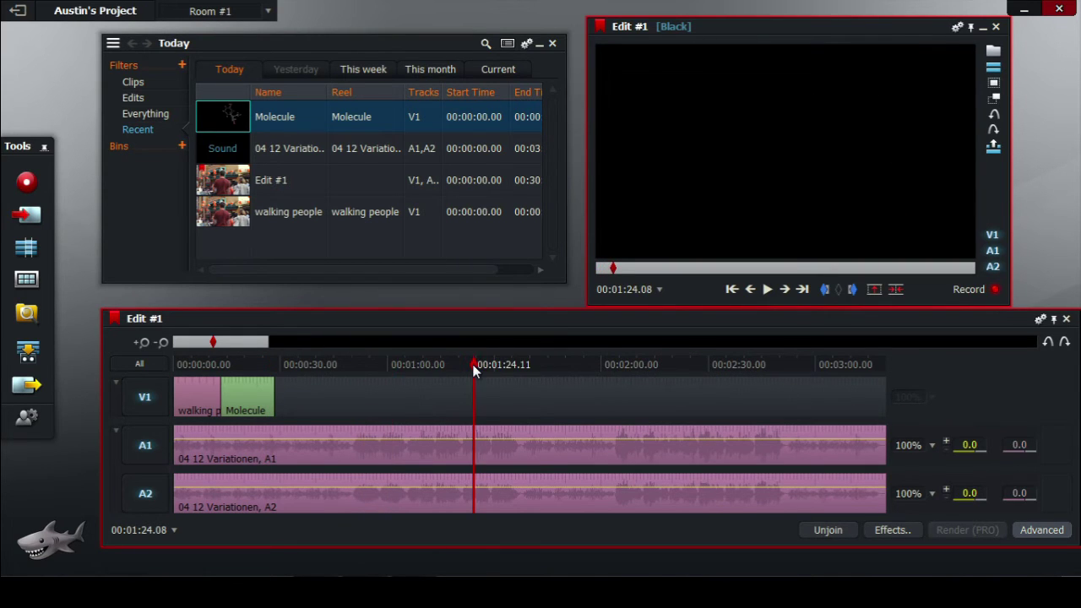
left_click(304, 364)
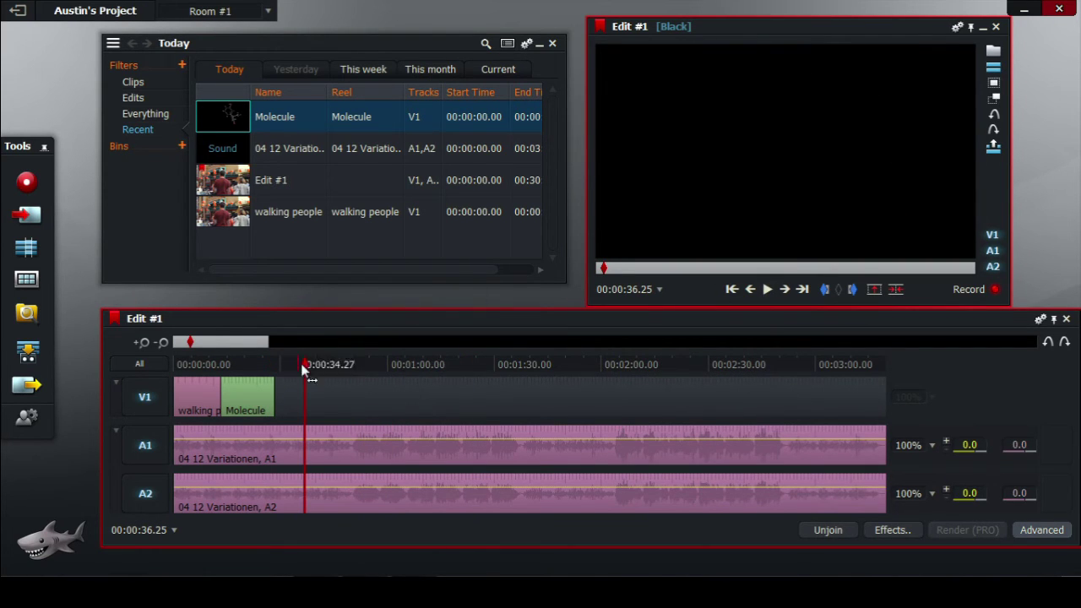
left_click(271, 366)
left_click(214, 370)
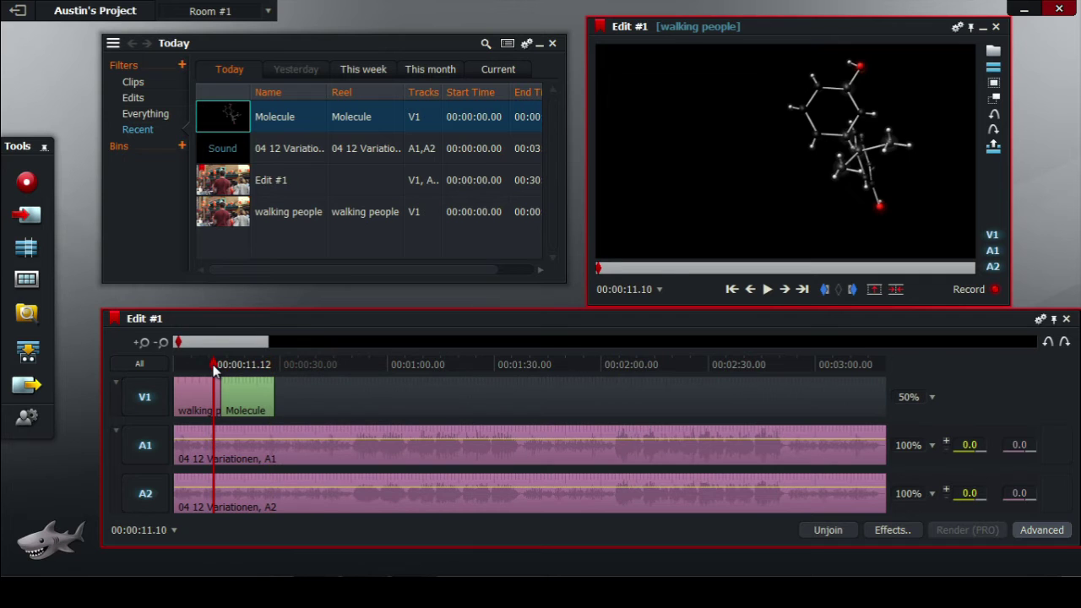
left_click(768, 289)
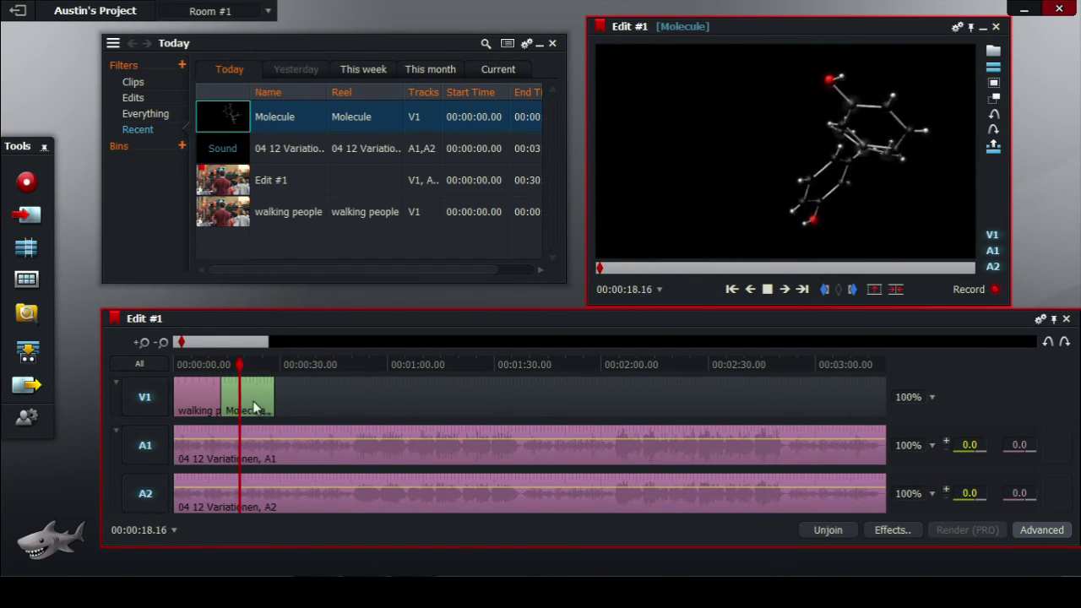
left_click(767, 290)
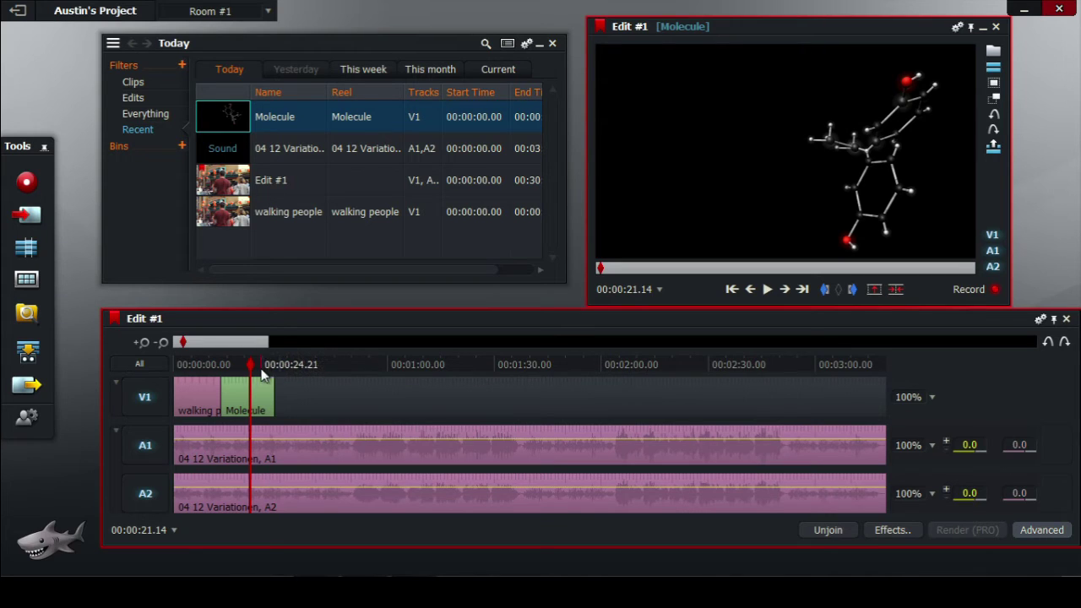
- Add a Dissolve from the video mixes effects at the V1 cut between the walking people and Molecule clips
left_click(206, 369)
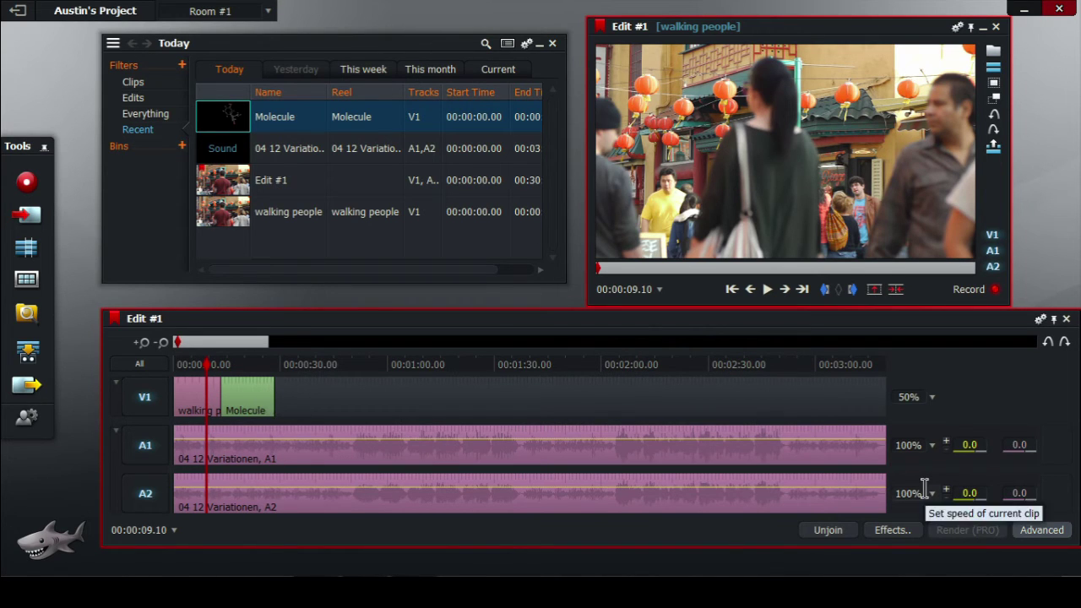
left_click(892, 530)
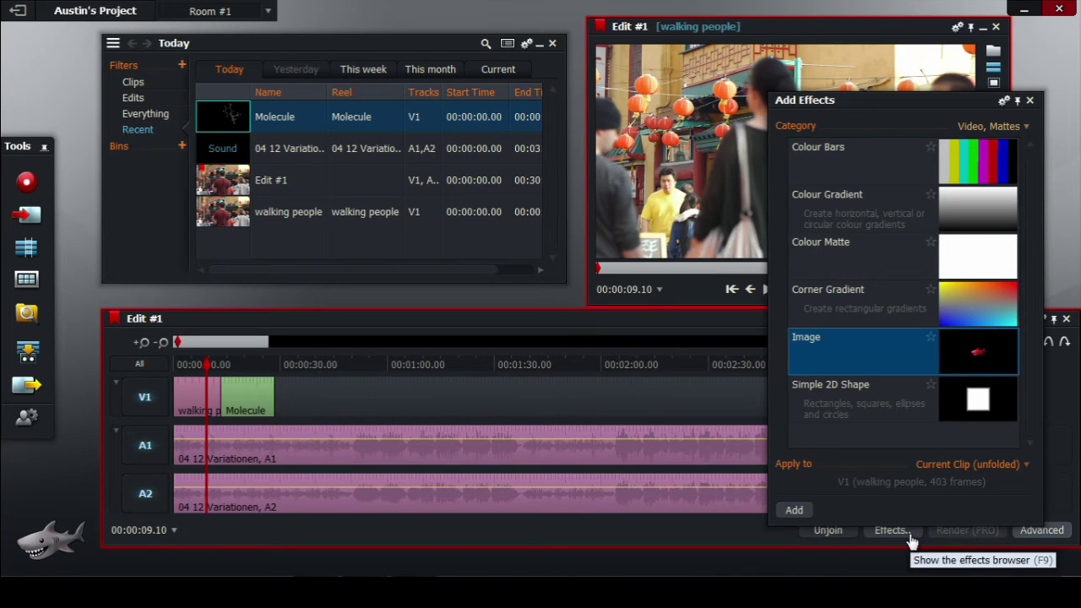
left_click(1019, 128)
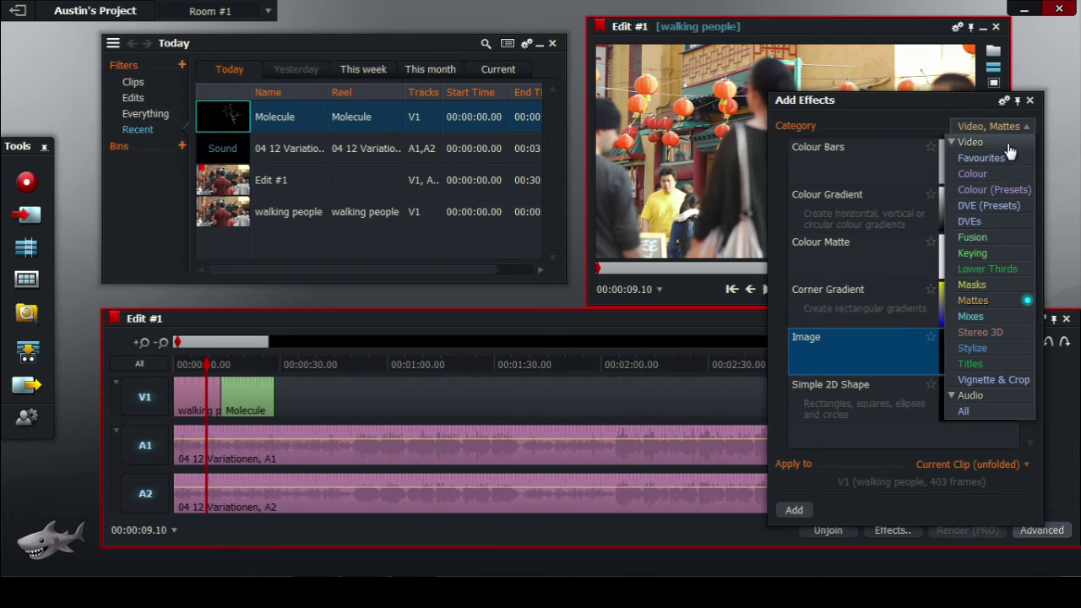
left_click(1011, 319)
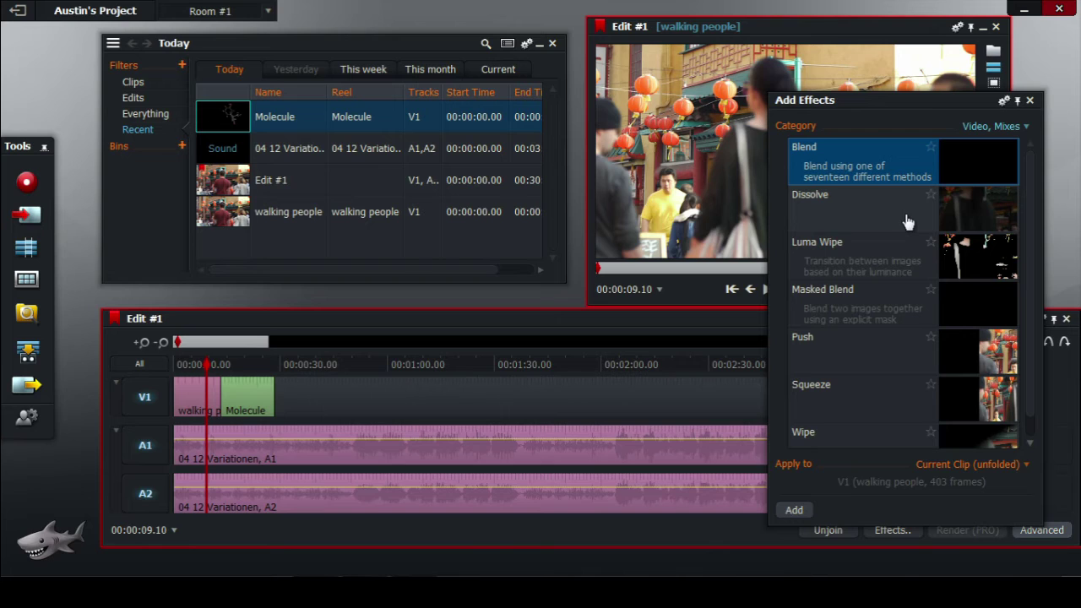
left_click_drag(899, 217, 233, 405)
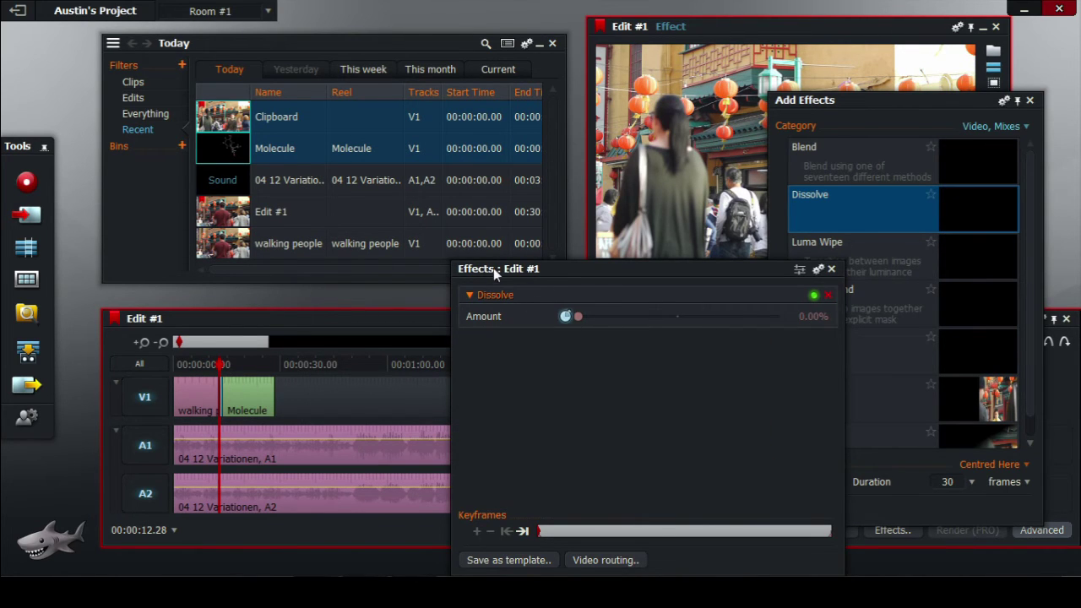
left_click(831, 268)
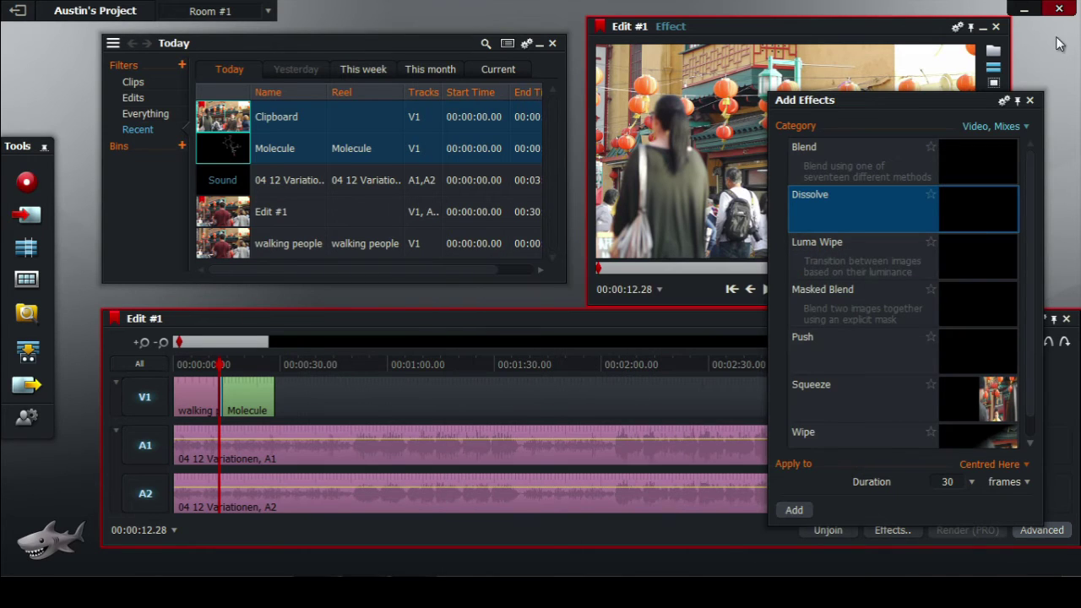
left_click(1030, 99)
- Play the edit twice across the dissolve on V1 to check the transition from walking people to Molecule
left_click(208, 363)
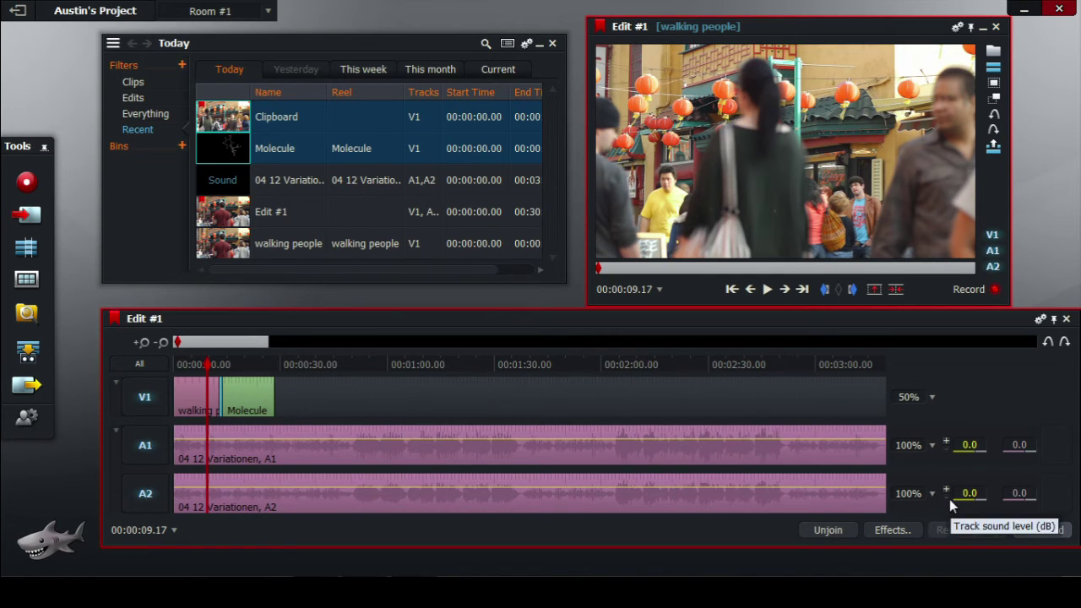
left_click(215, 379)
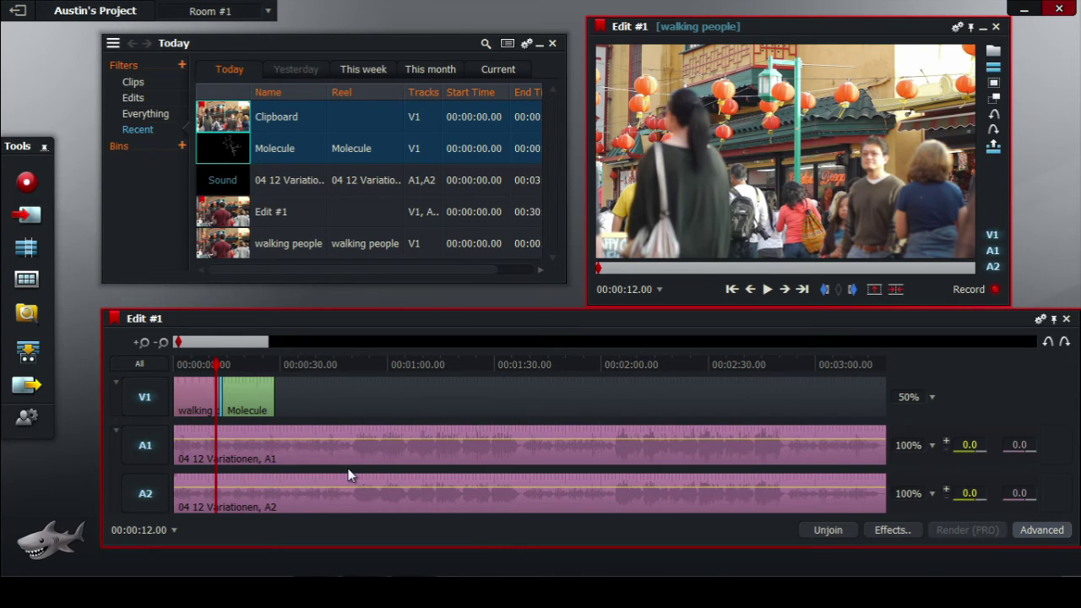
left_click(767, 290)
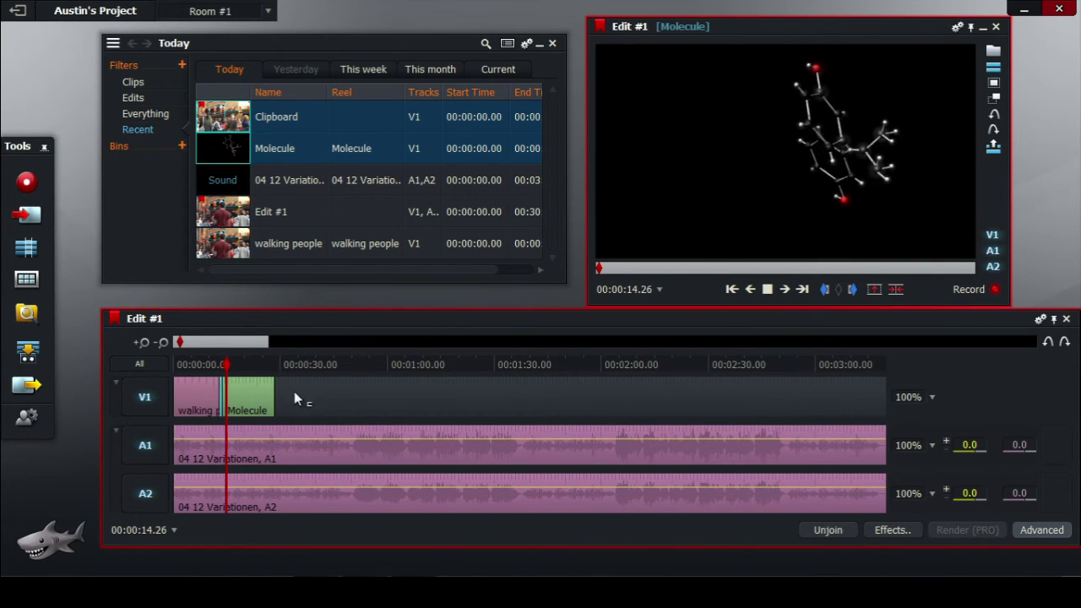
left_click(769, 290)
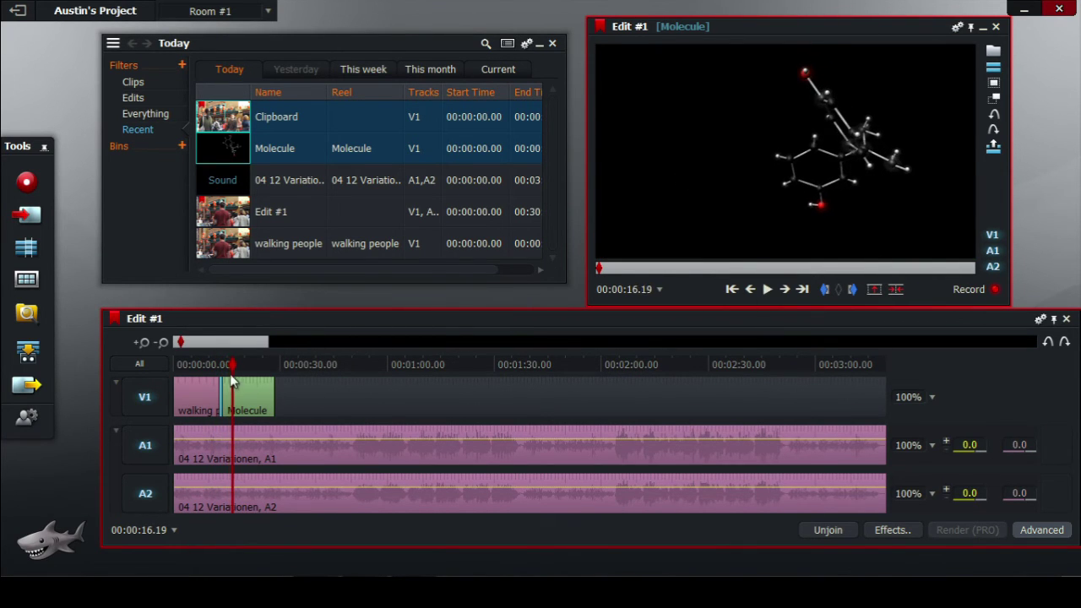
left_click(215, 365)
key("space")
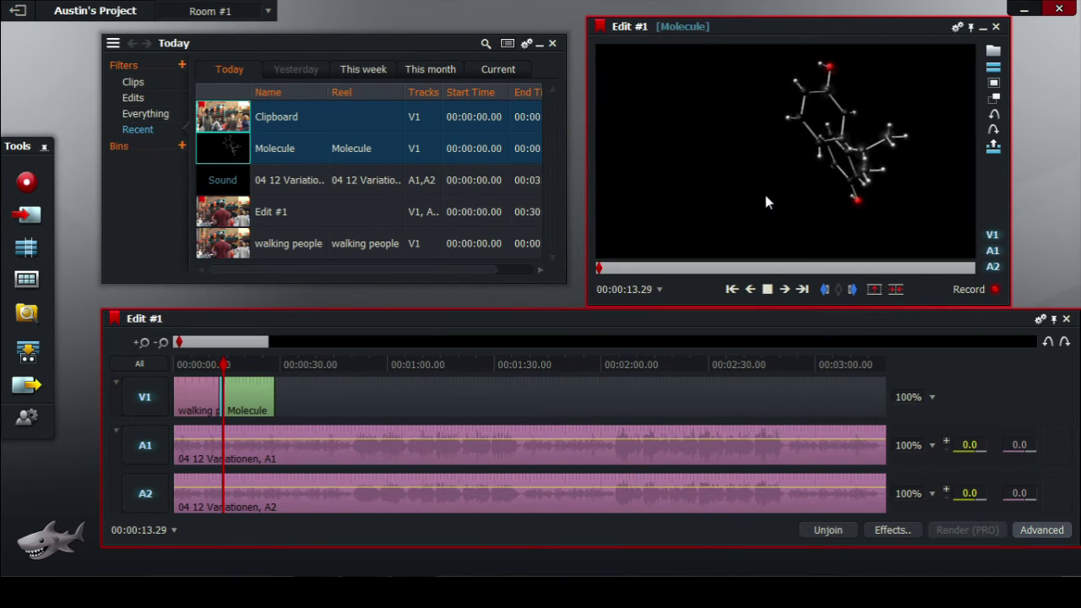
left_click(767, 289)
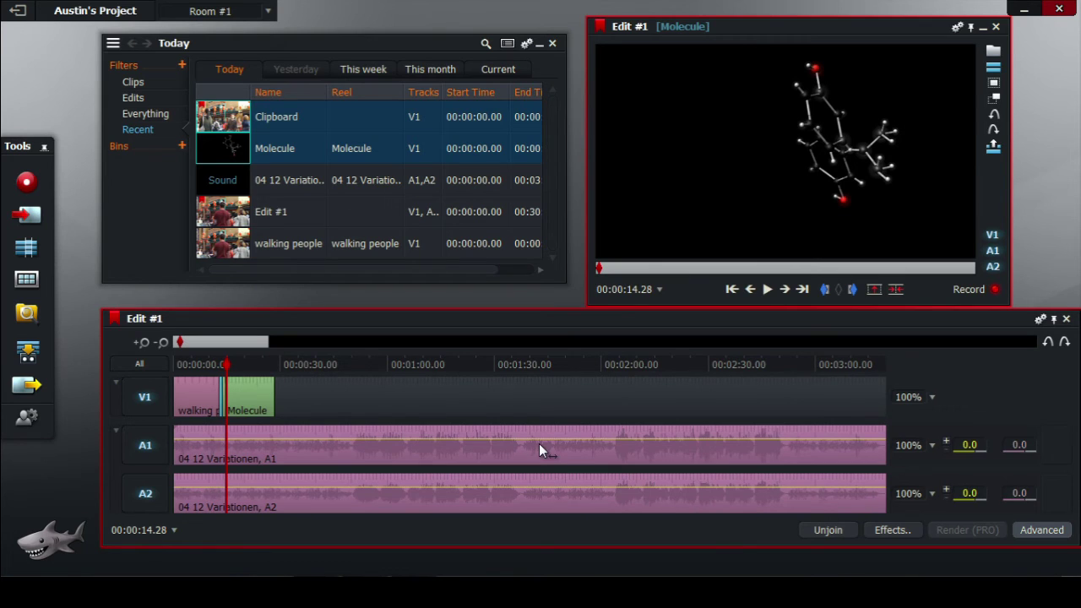
left_click(214, 365)
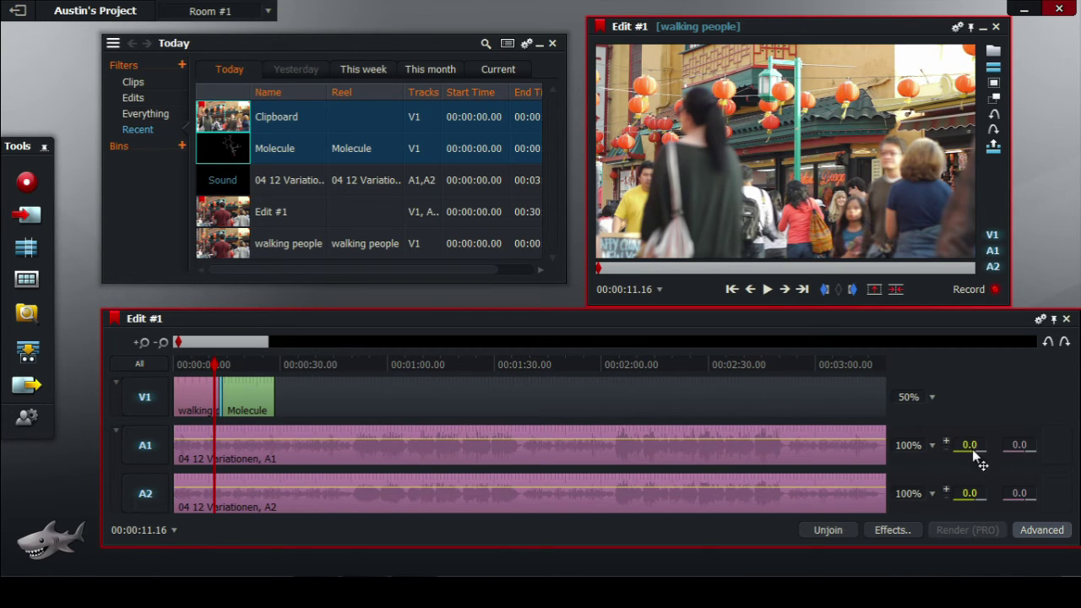
- Hide the advanced track controls of the edit timeline and show them again
left_click(1036, 536)
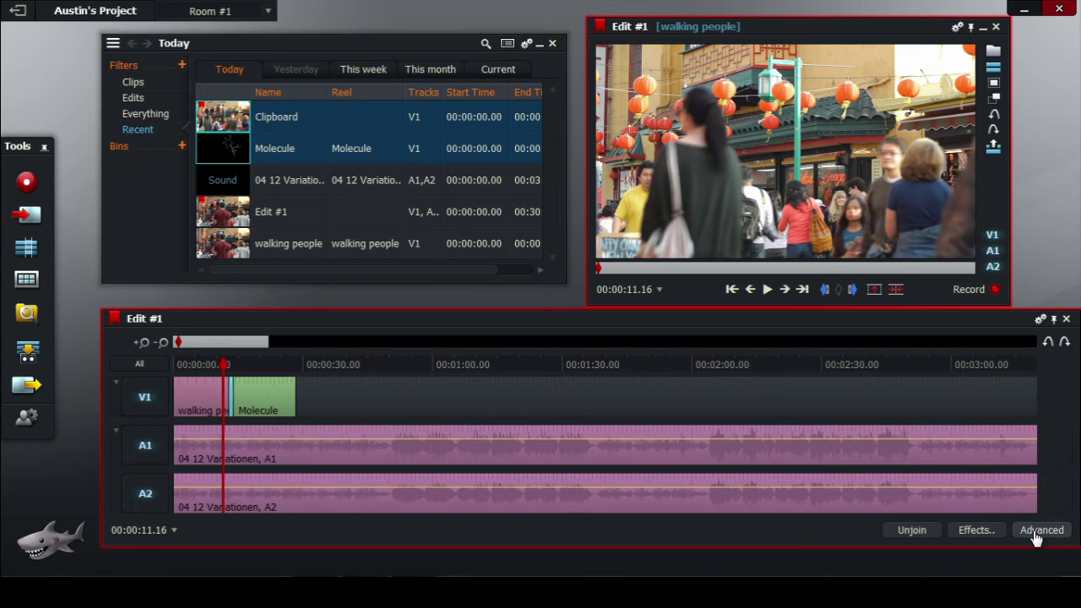
left_click(1036, 535)
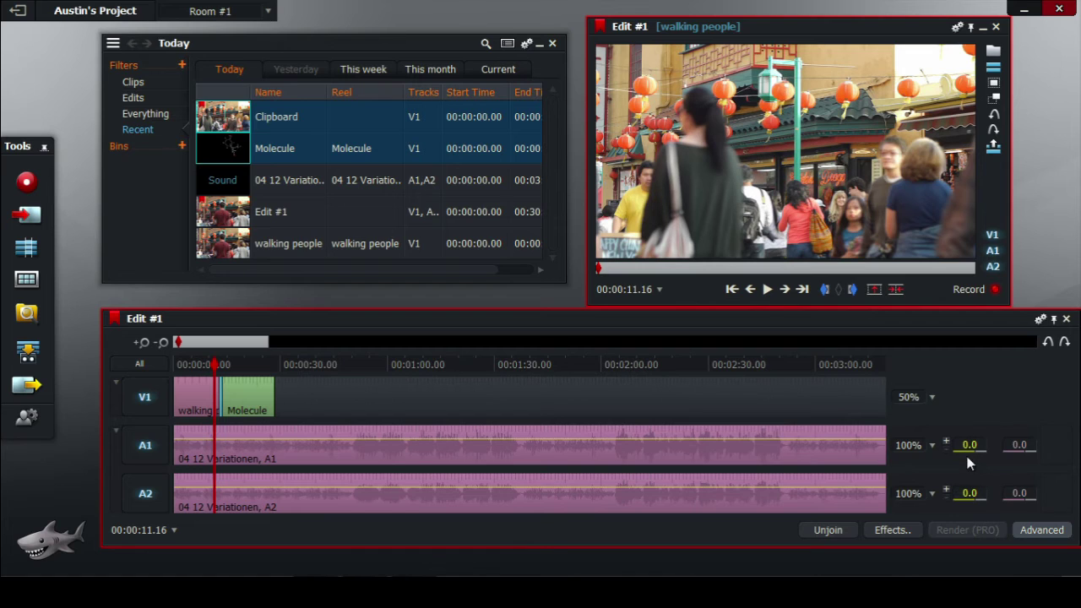
left_click(162, 343)
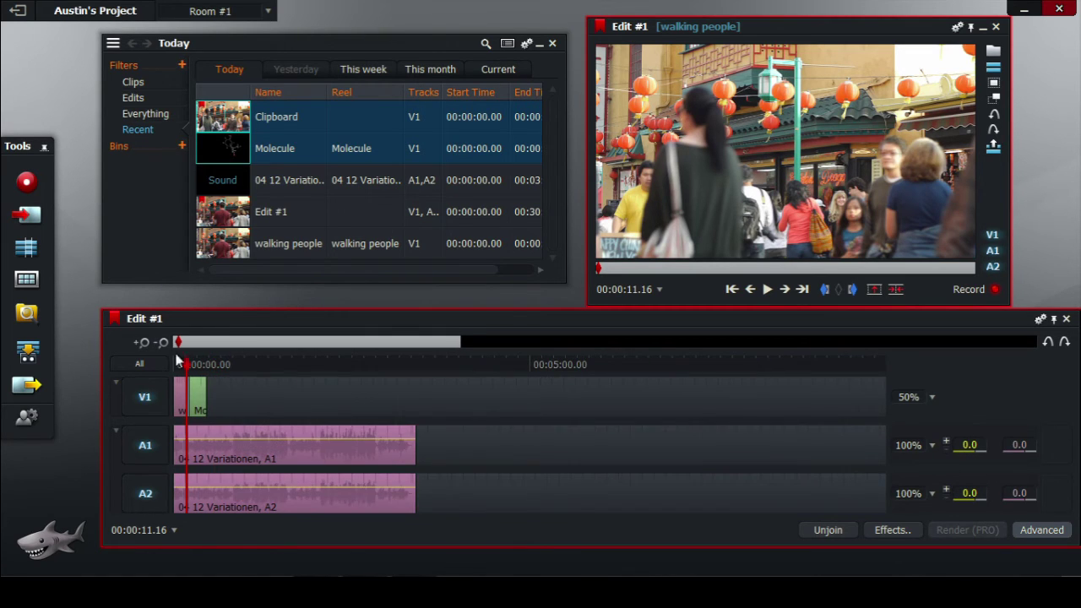
- Try to lower the A1 track's sound level and reopen the 30 fps project
left_click(966, 454)
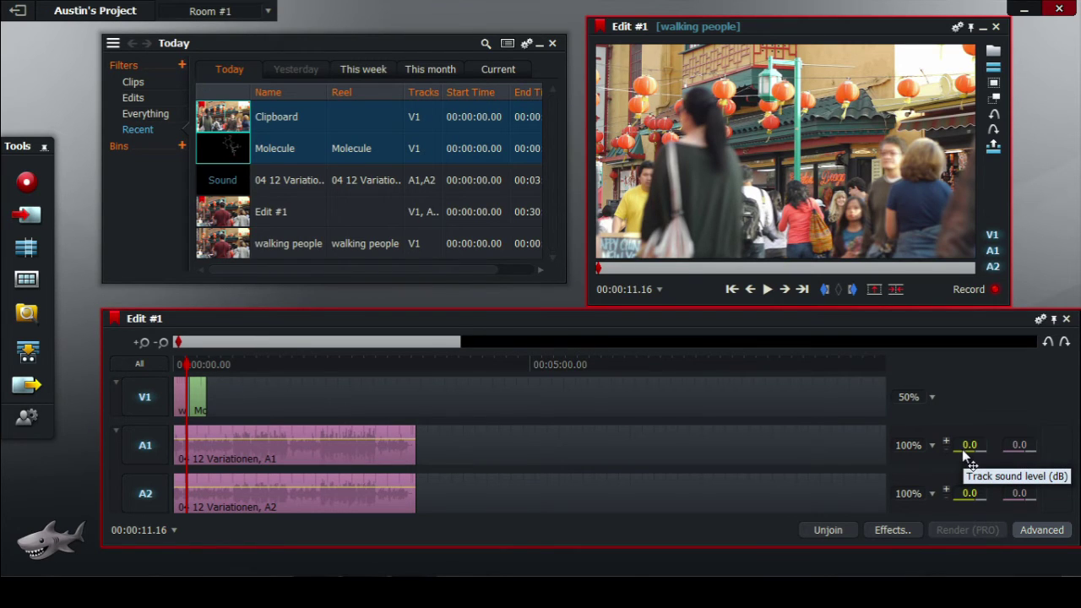
left_click_drag(967, 453, 961, 478)
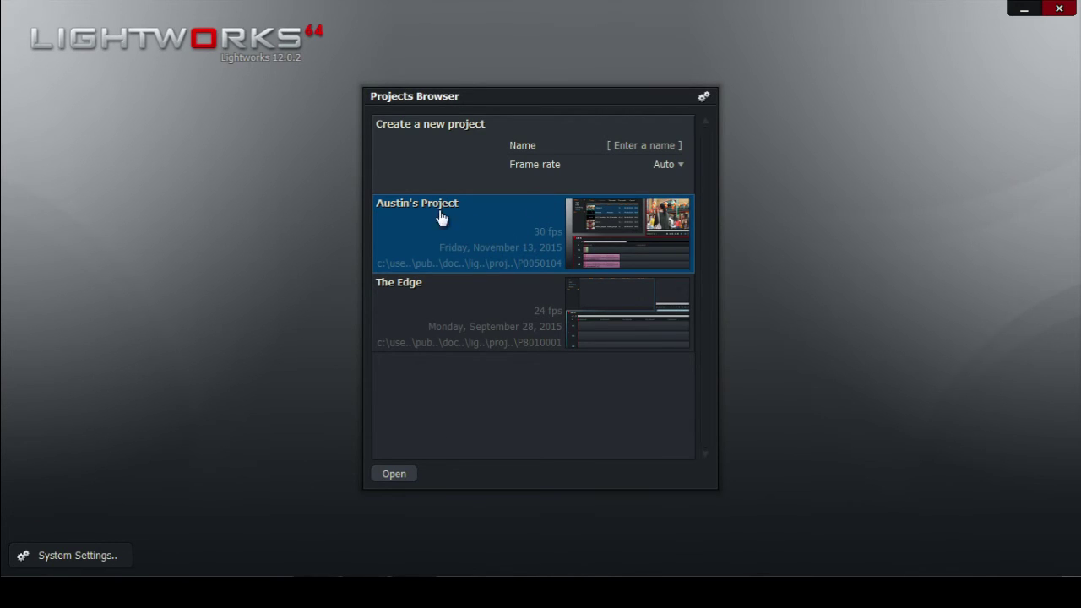
left_click(403, 475)
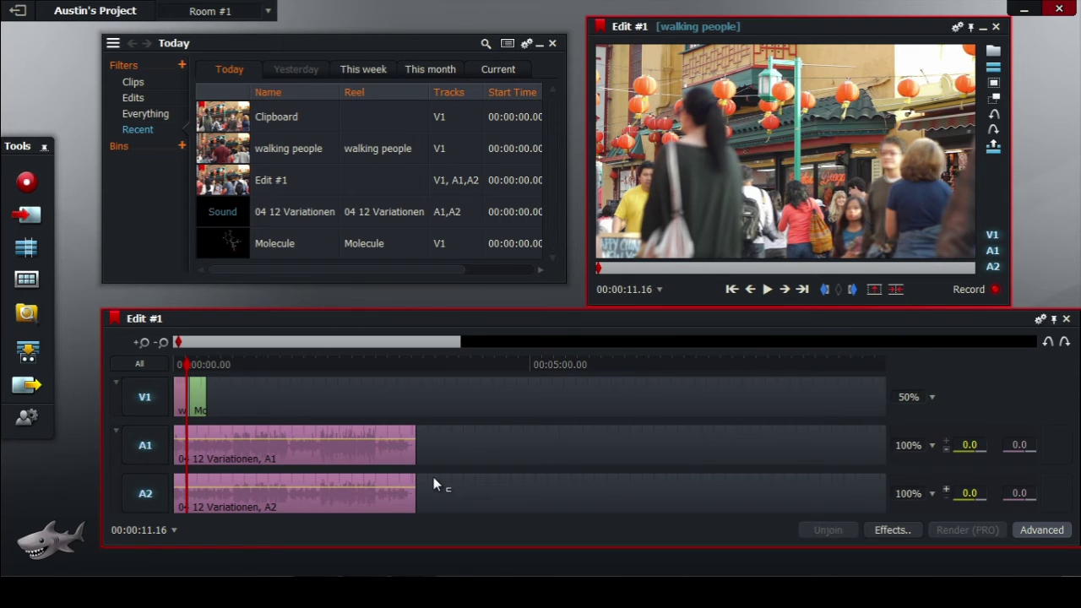
- Set the A1 sound level to mute at the start and end of the music, and mute A2 as well
key("Home")
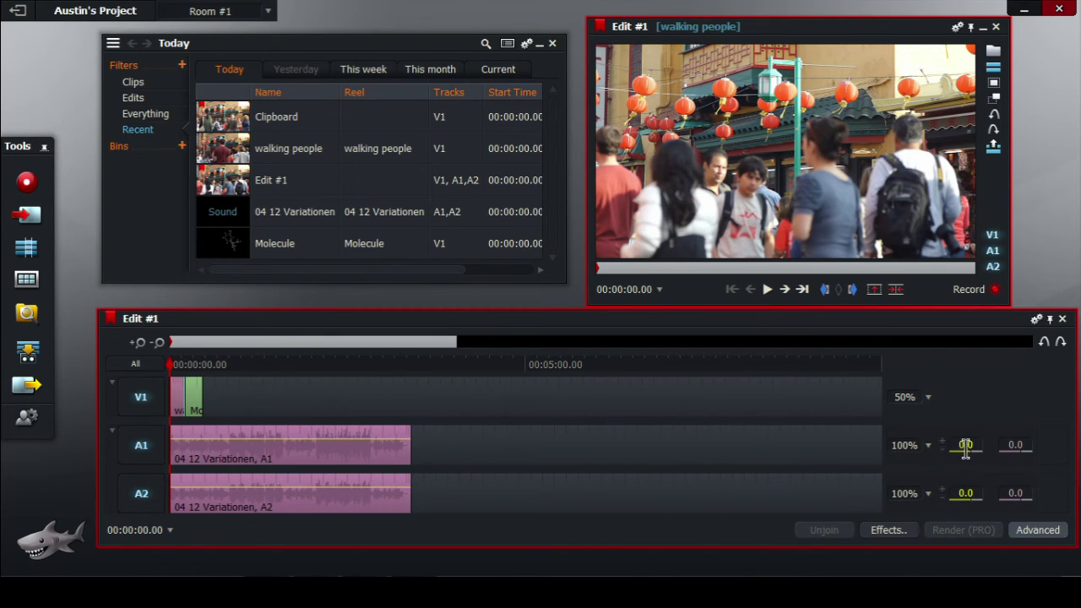
left_click_drag(959, 450, 960, 523)
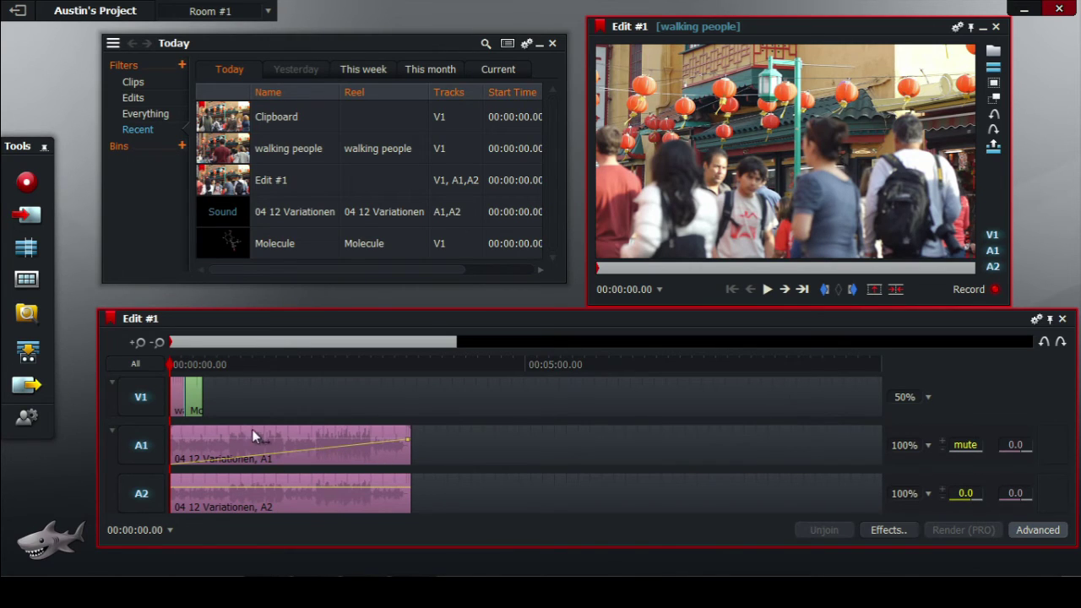
left_click(410, 446)
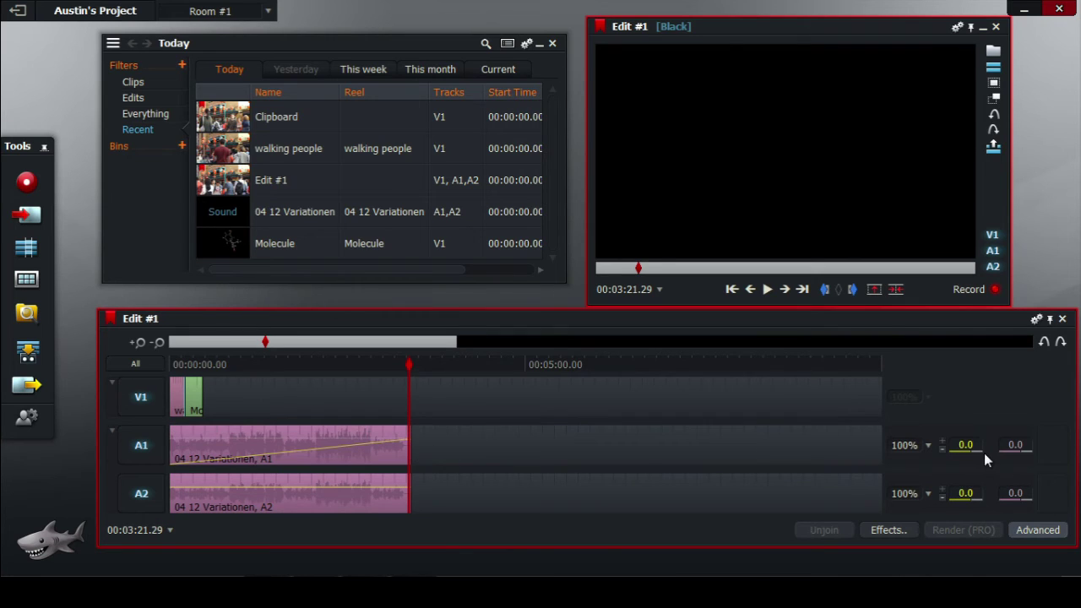
left_click_drag(966, 452, 963, 522)
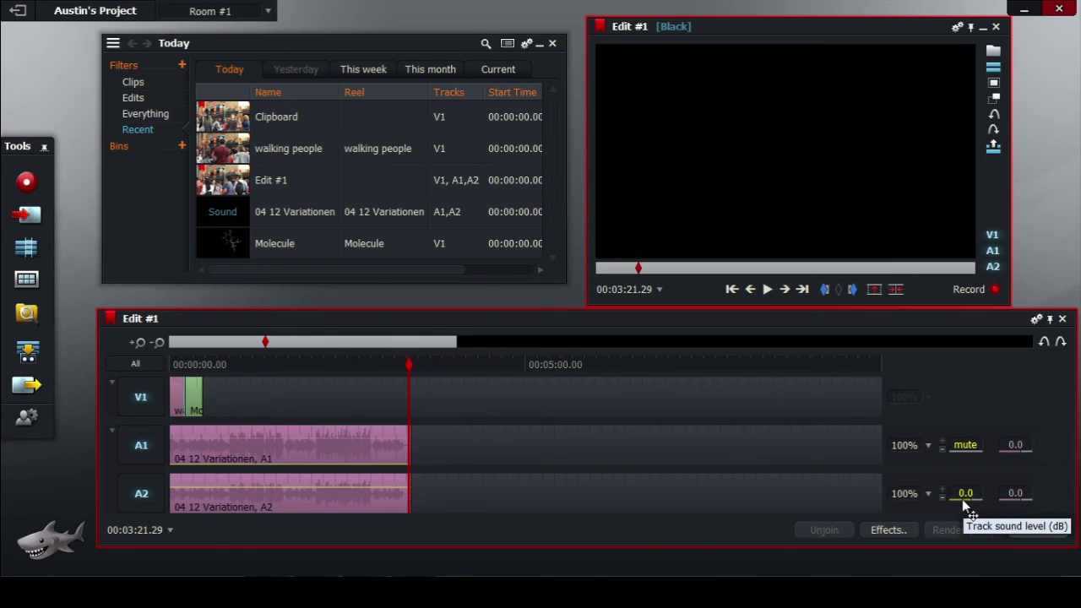
left_click_drag(962, 499, 954, 559)
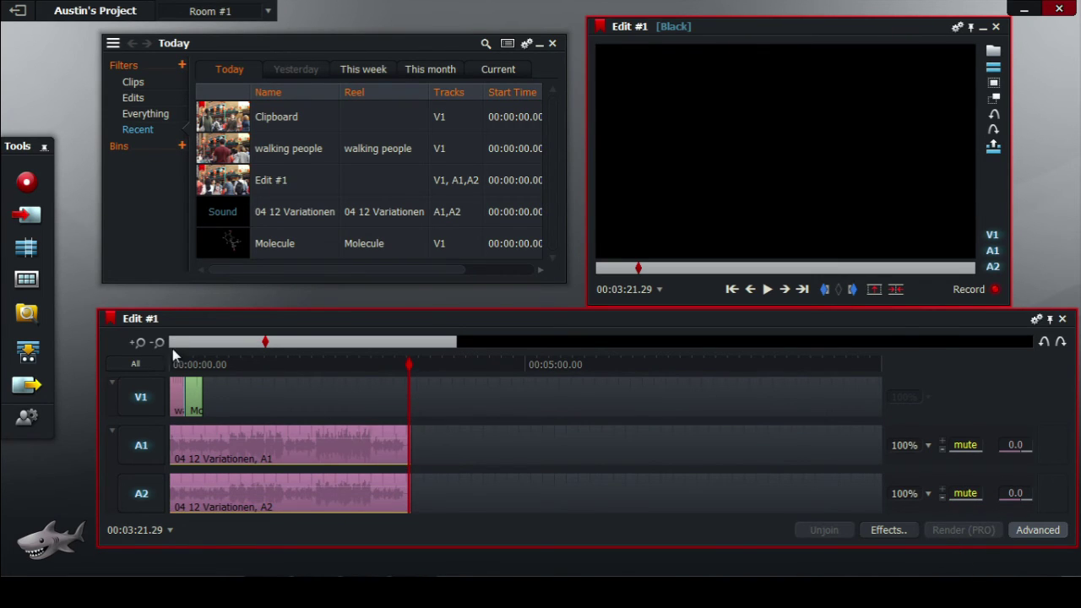
- Play the edit from its beginning for a few seconds to check the muted music
key("Home")
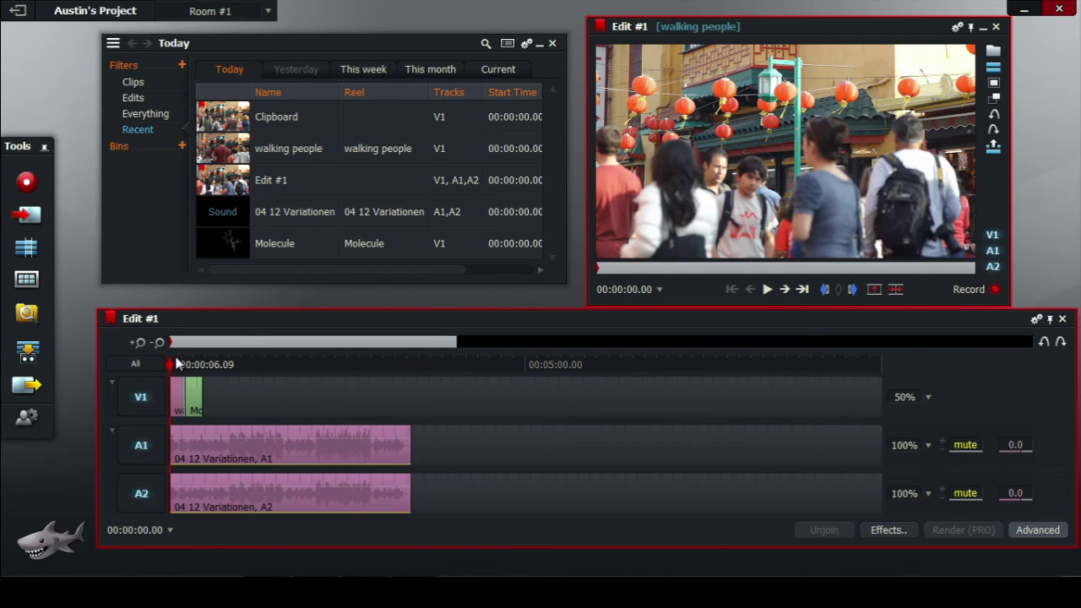
left_click(767, 289)
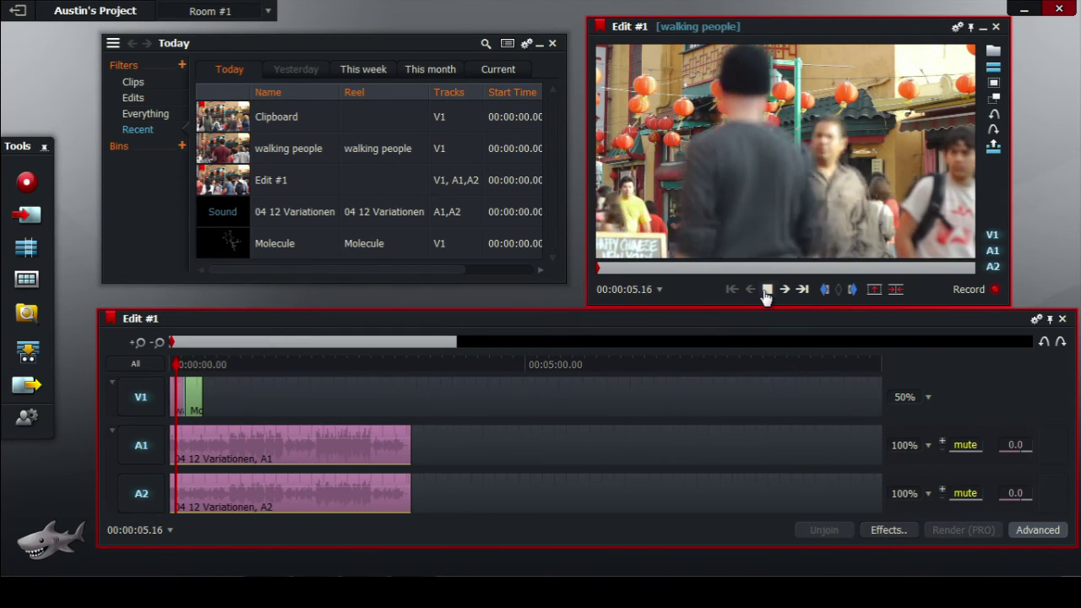
left_click(767, 290)
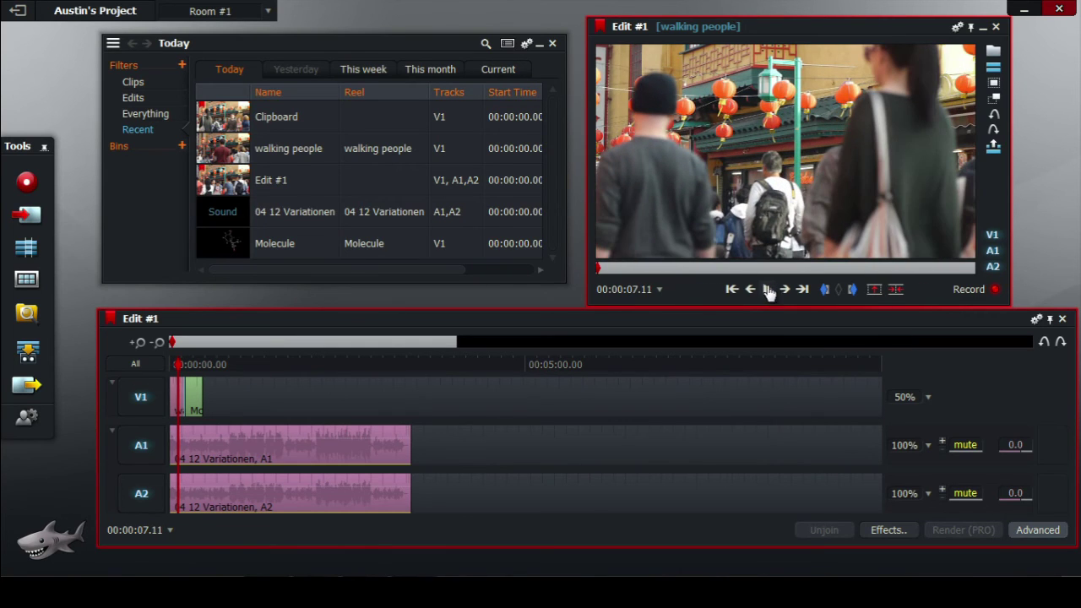
- Add the Titles effect from the Video, Titles category to the walking people clip on V1 and close the effects windows
left_click(897, 540)
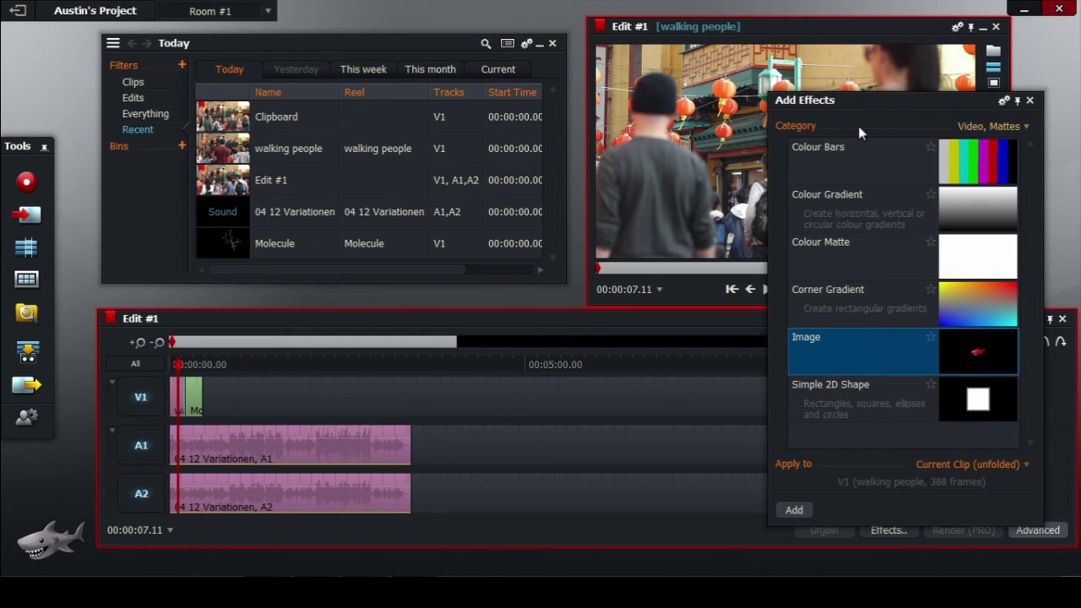
left_click(1001, 126)
left_click(986, 370)
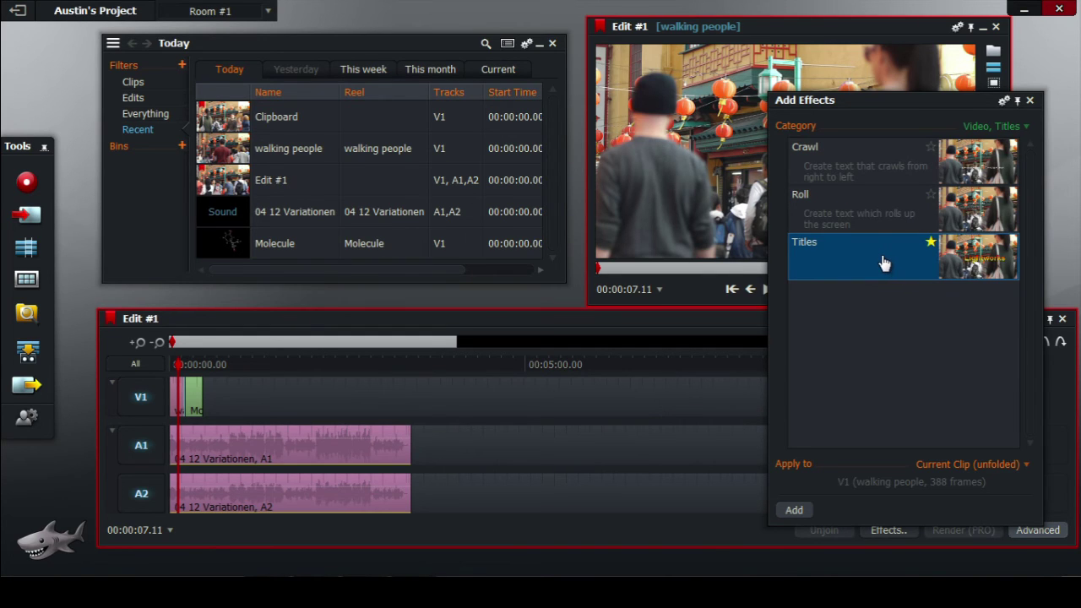
left_click_drag(881, 265, 183, 396)
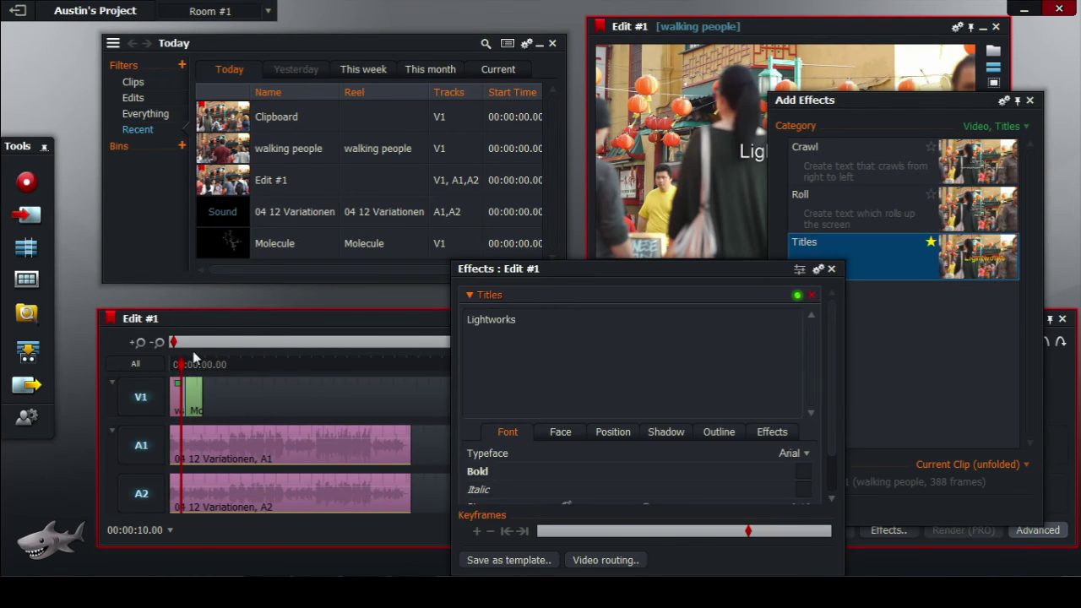
left_click(142, 347)
left_click(142, 346)
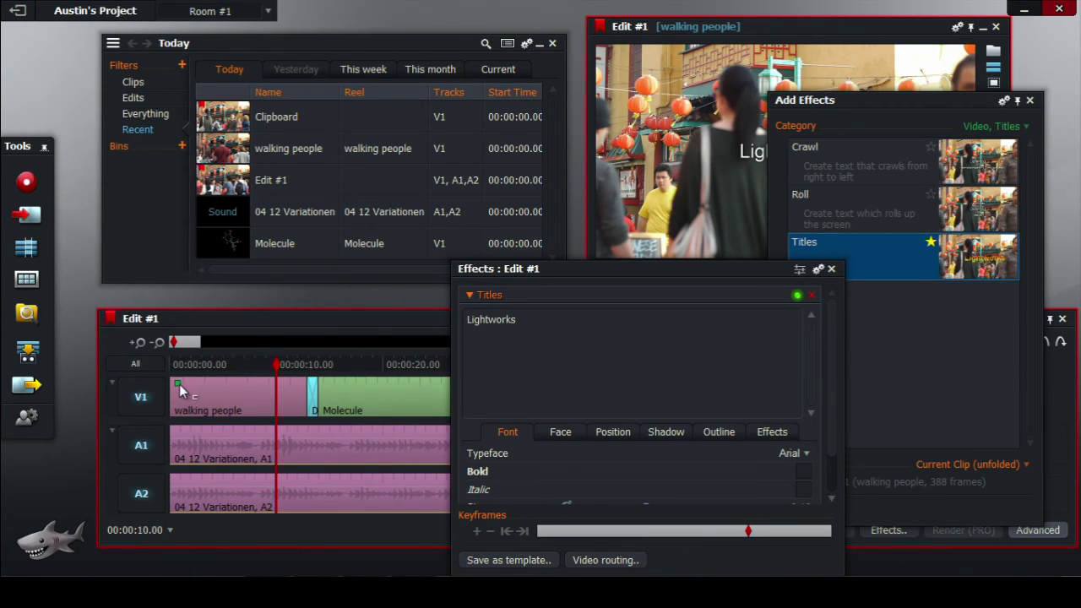
left_click_drag(567, 276, 550, 186)
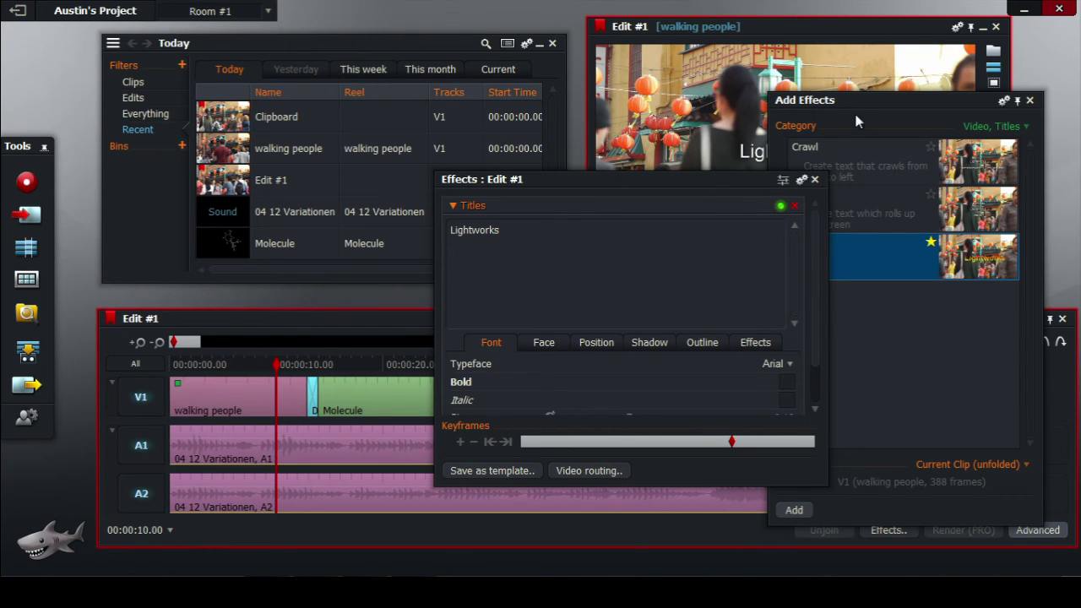
left_click(816, 179)
left_click(1030, 102)
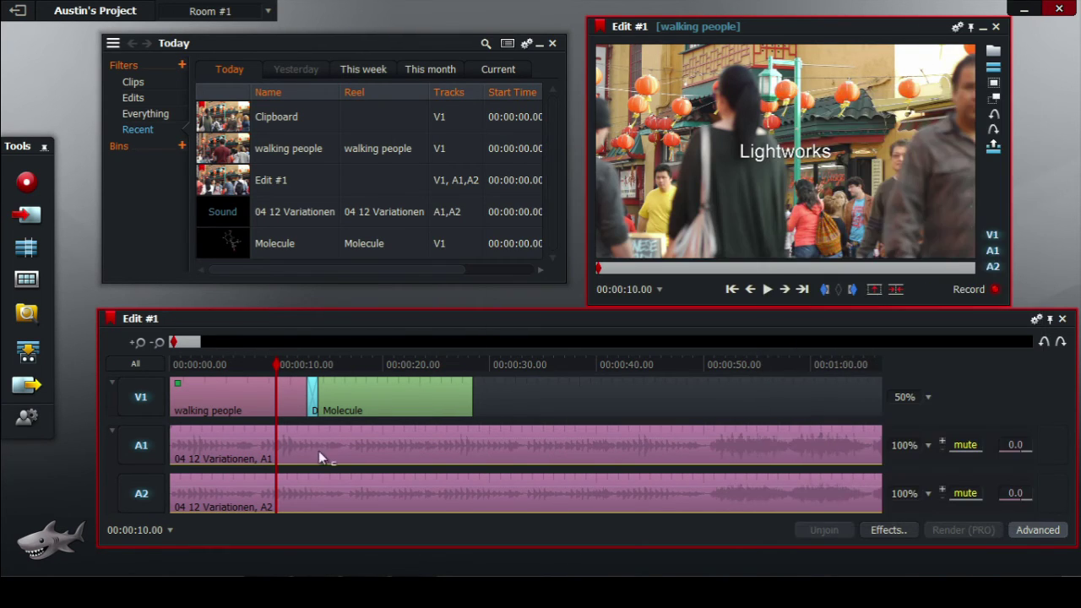
- Open the walking people clip's effect settings and replace the title text with the author's first name in possessive form followed by "Cool Tutorial"
right_click(245, 388)
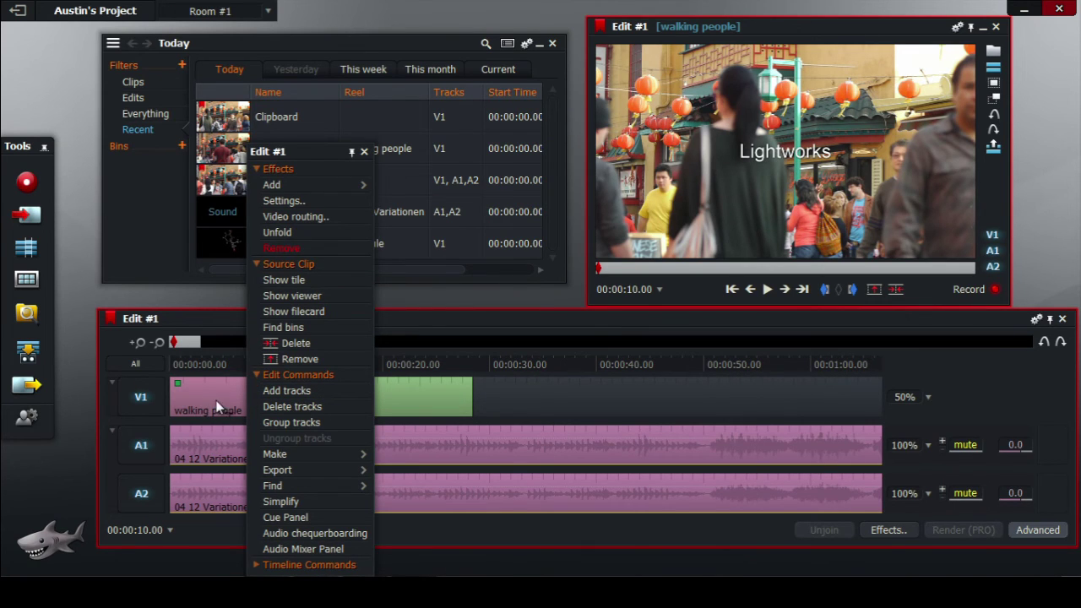
left_click(306, 210)
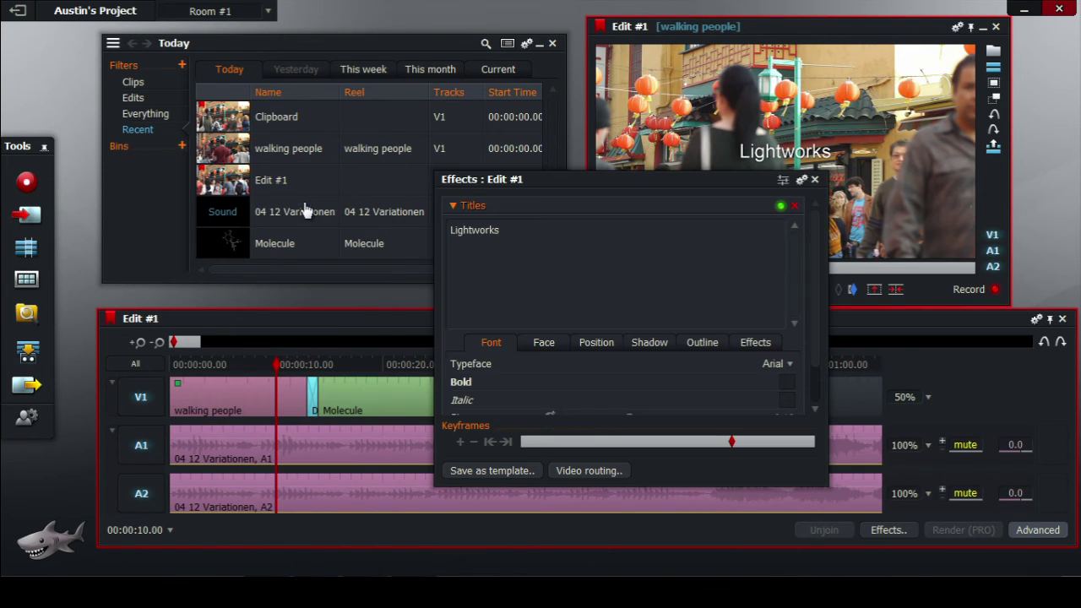
scroll(814, 270, "down", 2)
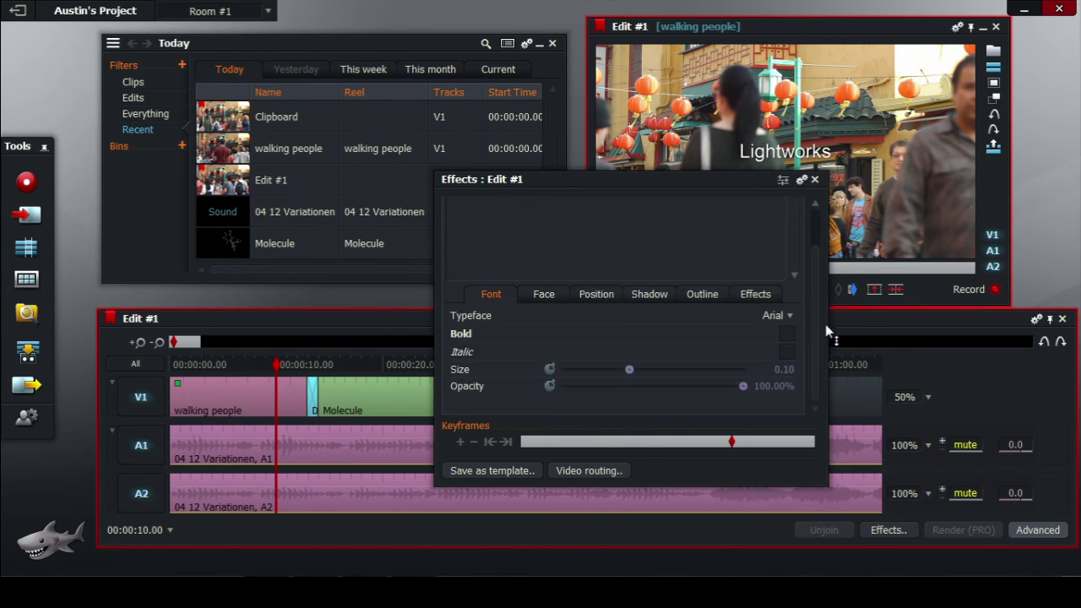
scroll(807, 271, "up", 2)
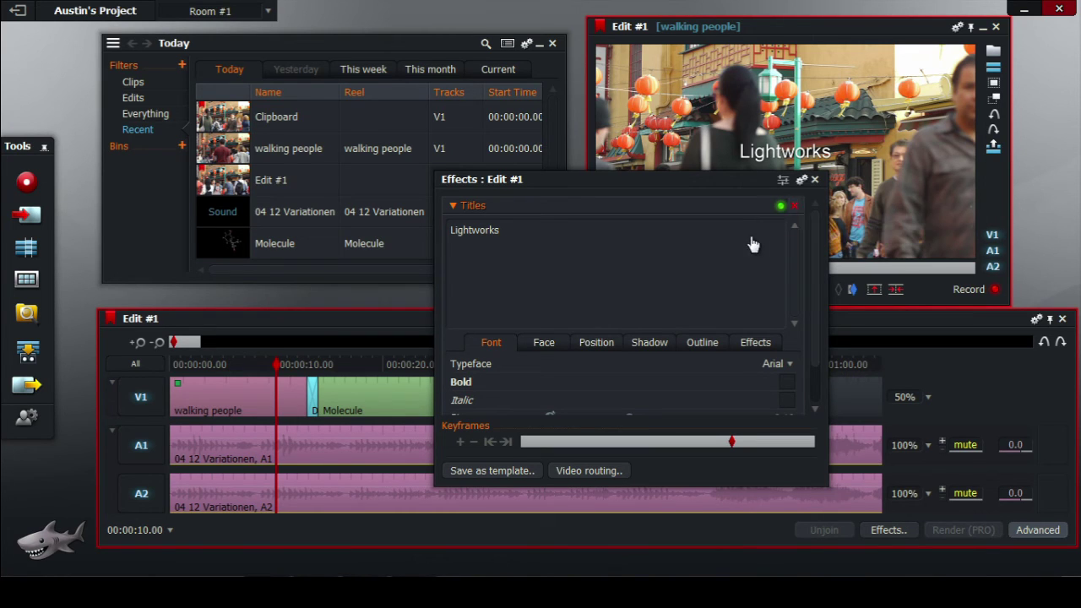
left_click(565, 237)
key("ctrl+a")
type("Austin's ")
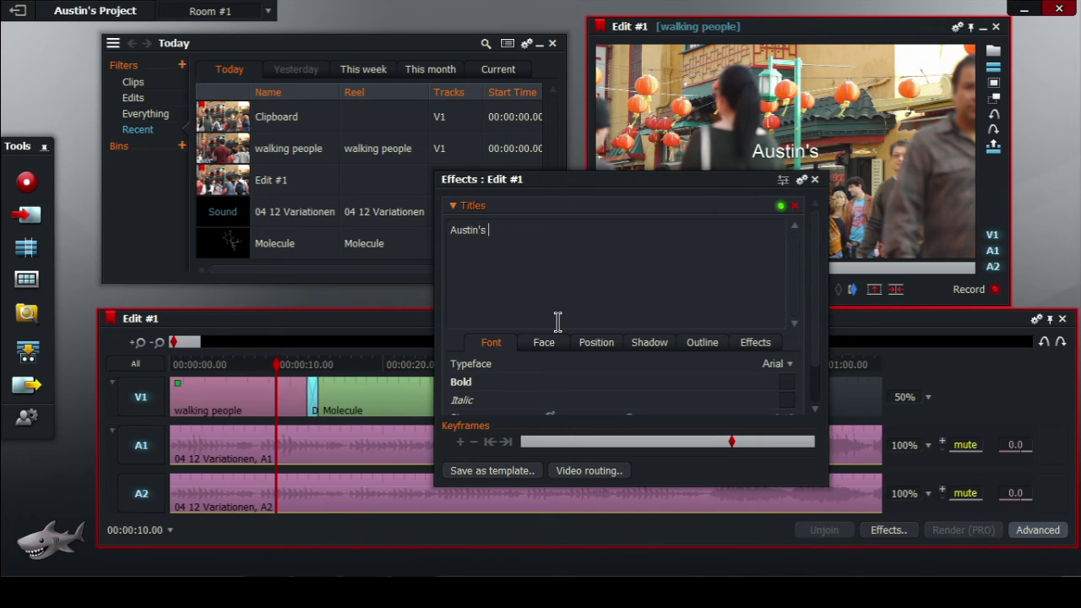
type("Cool Tutorial")
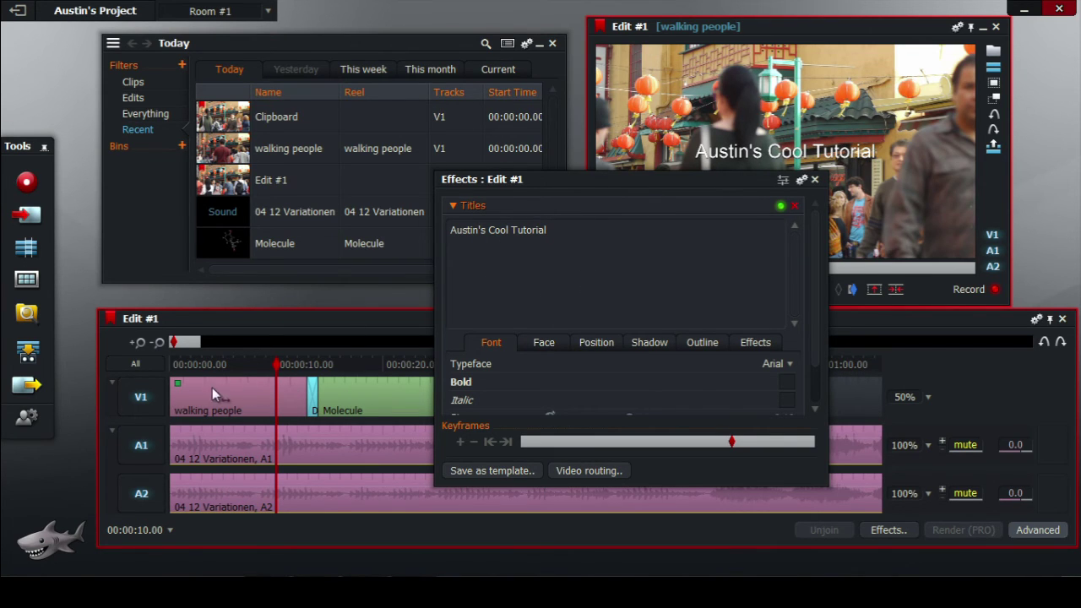
- Set both the In and Out effects of the title to Fade and close the effect settings
left_click(763, 347)
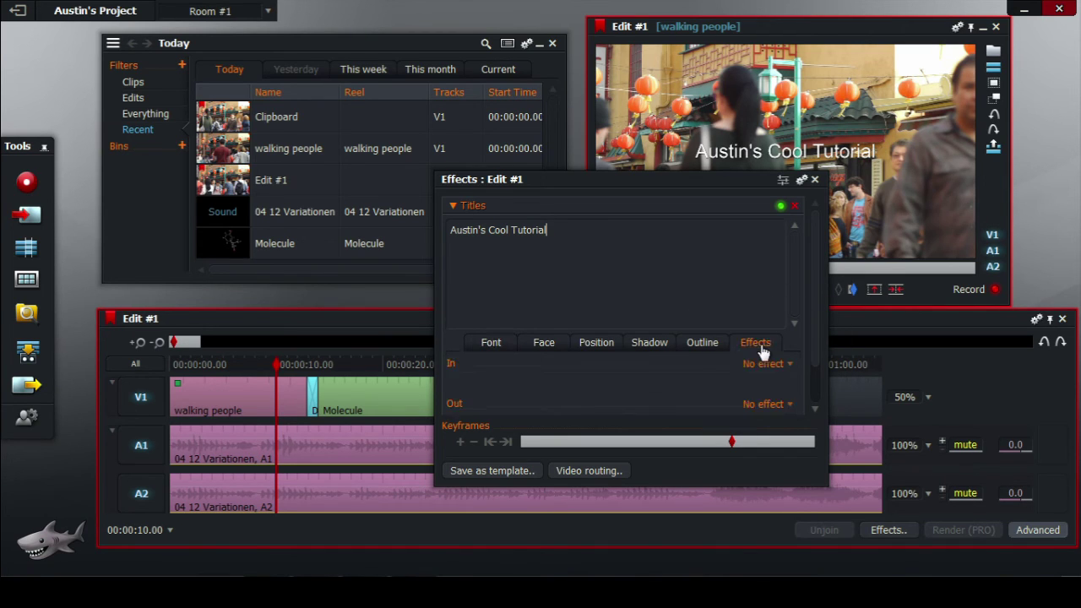
left_click(779, 364)
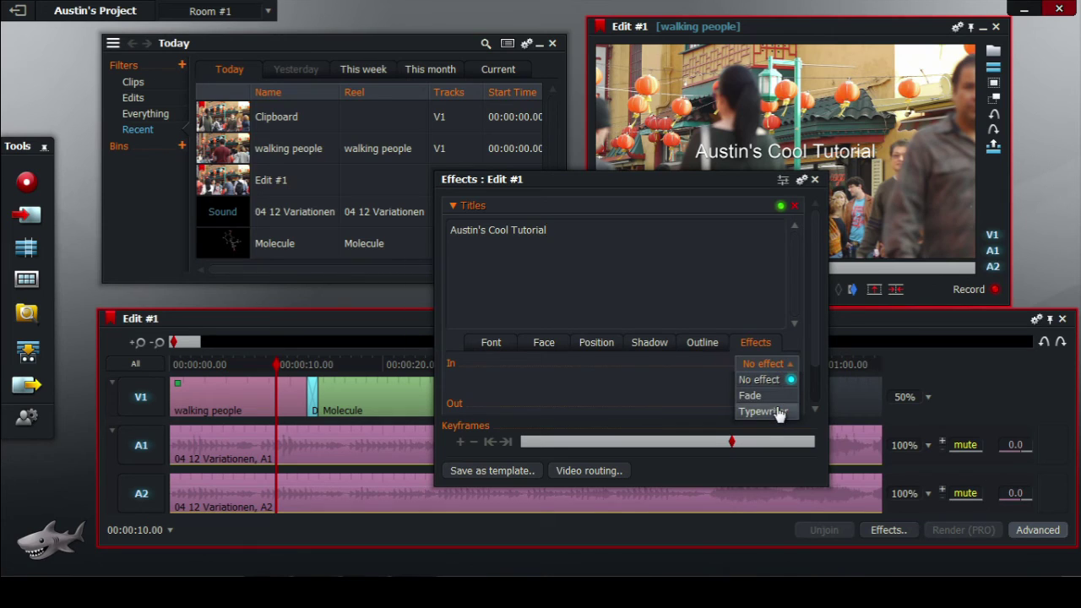
left_click(758, 395)
left_click(777, 404)
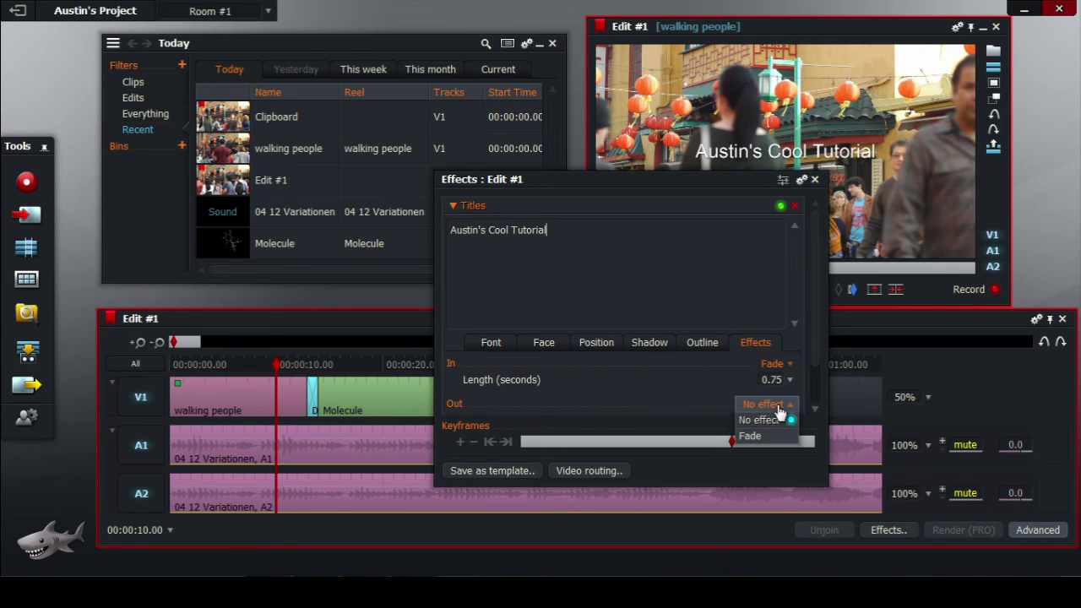
left_click(779, 437)
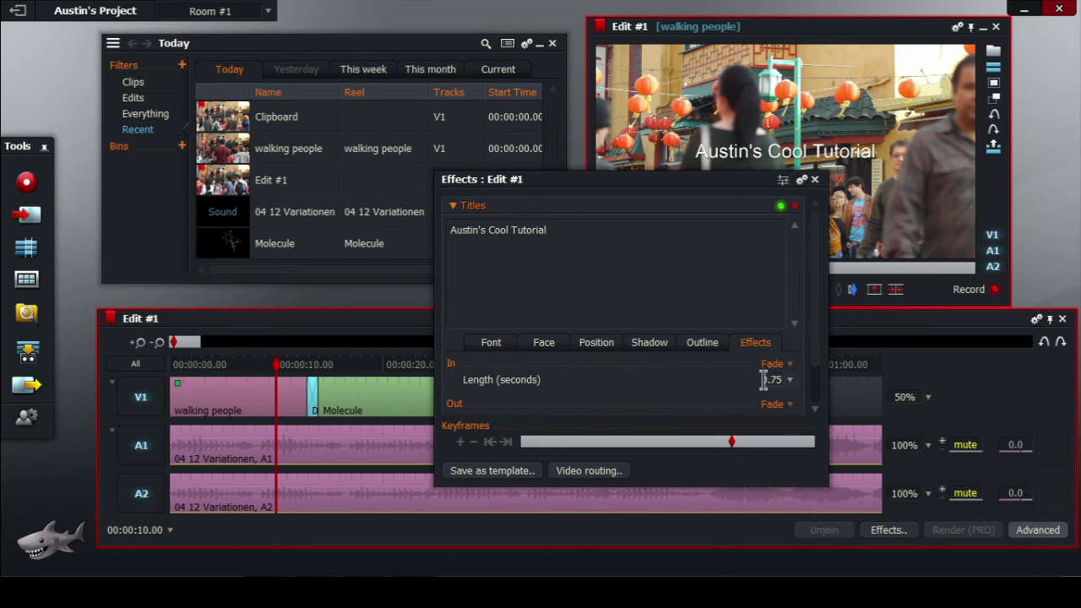
left_click(815, 180)
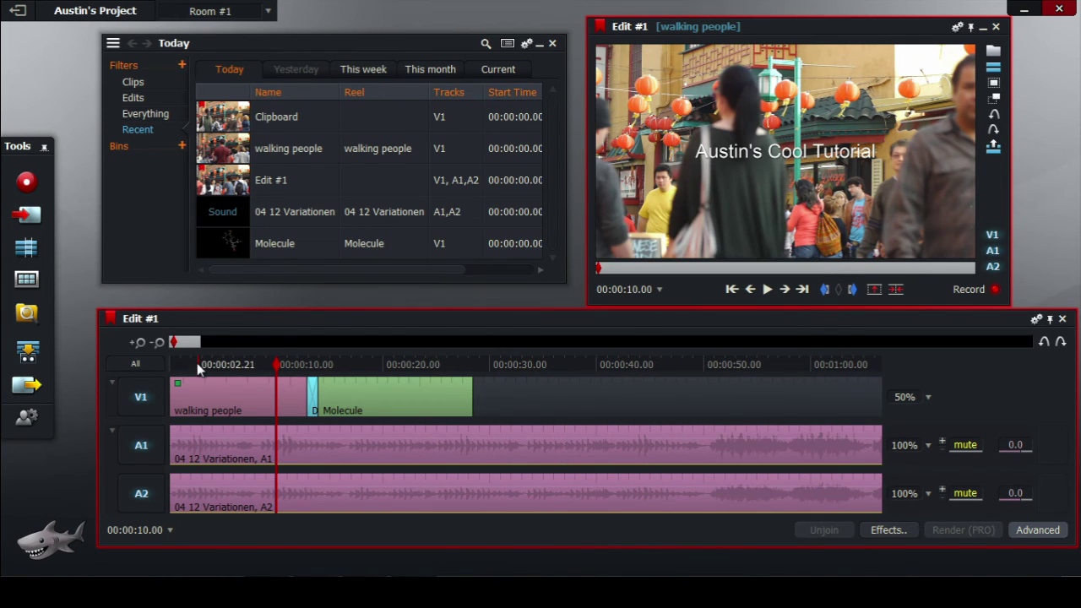
- Play the edit from its beginning twice to check the title fades and the dissolve into the Molecule clip
key("Home")
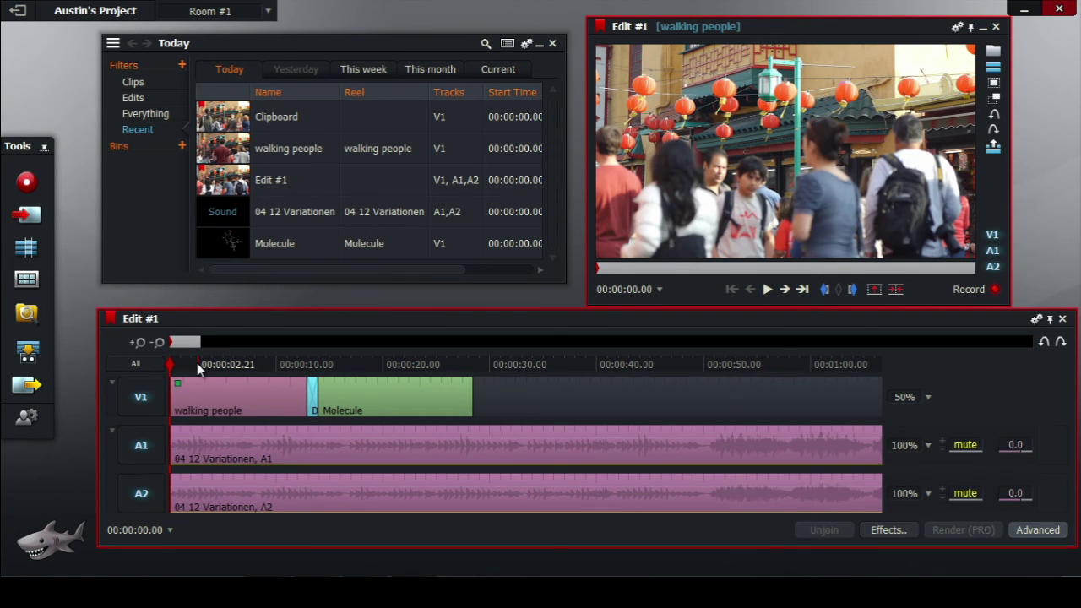
key("space")
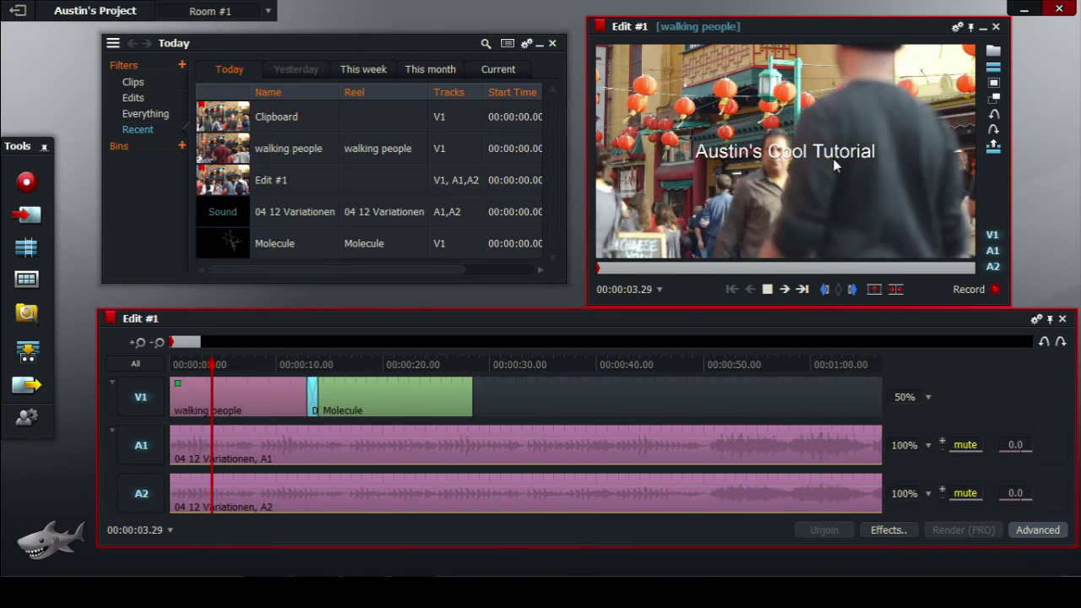
left_click(769, 291)
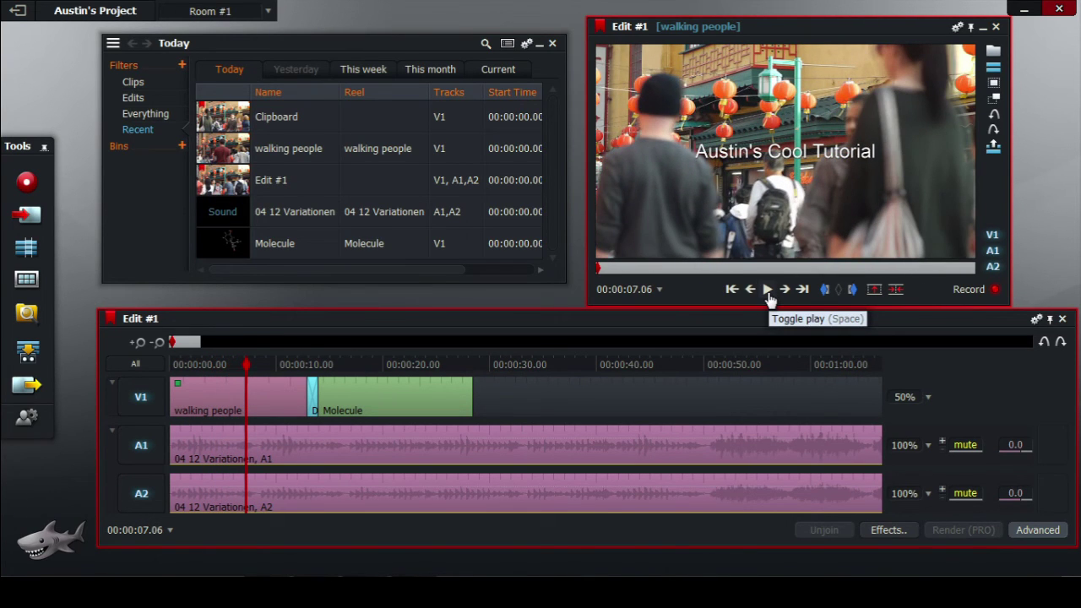
key("Home")
left_click(769, 293)
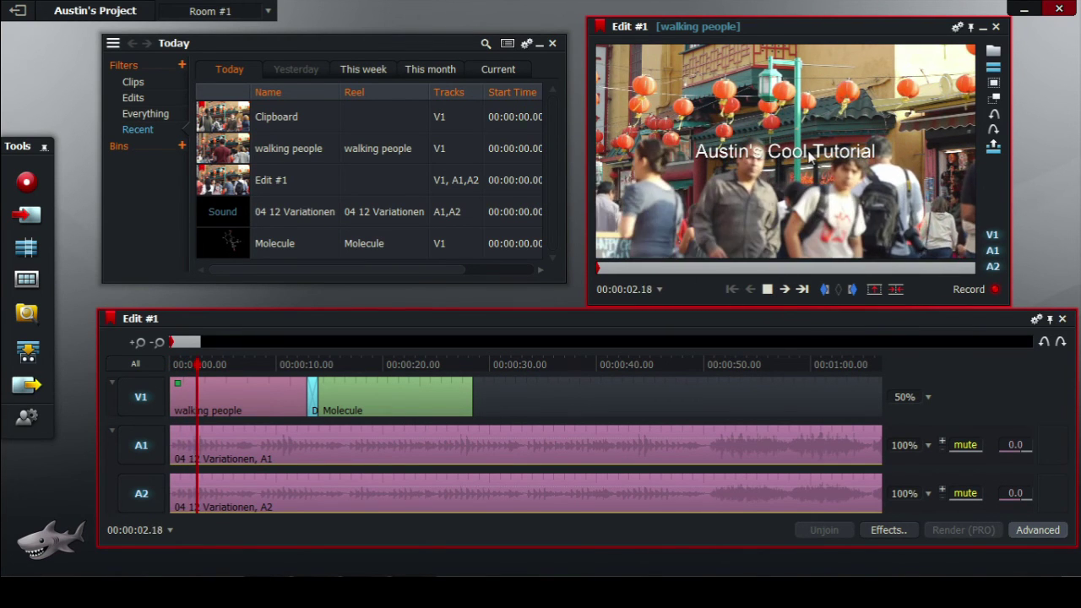
left_click(294, 367)
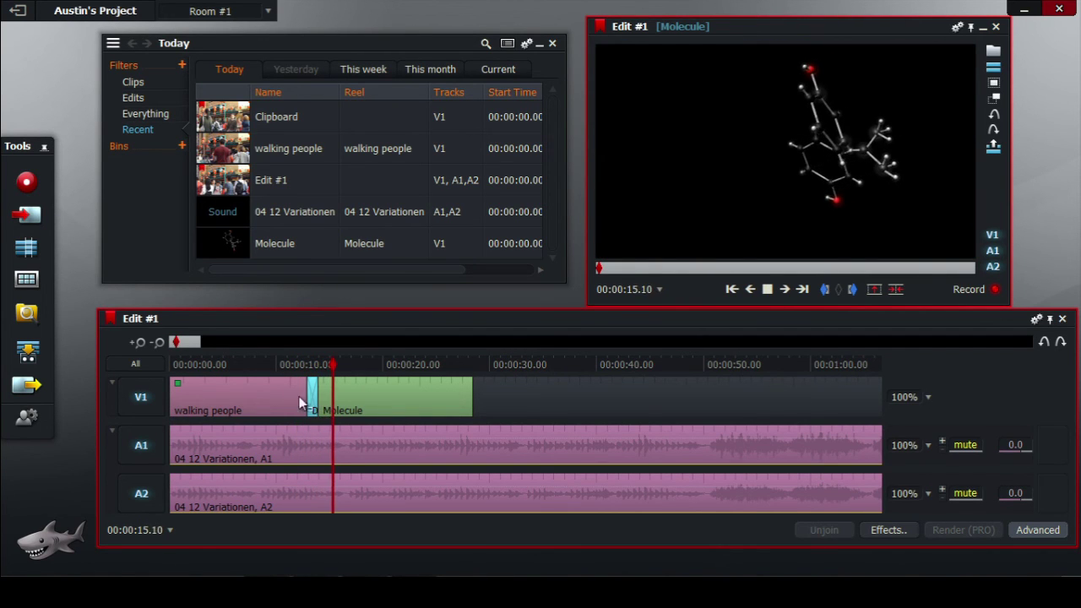
left_click(767, 290)
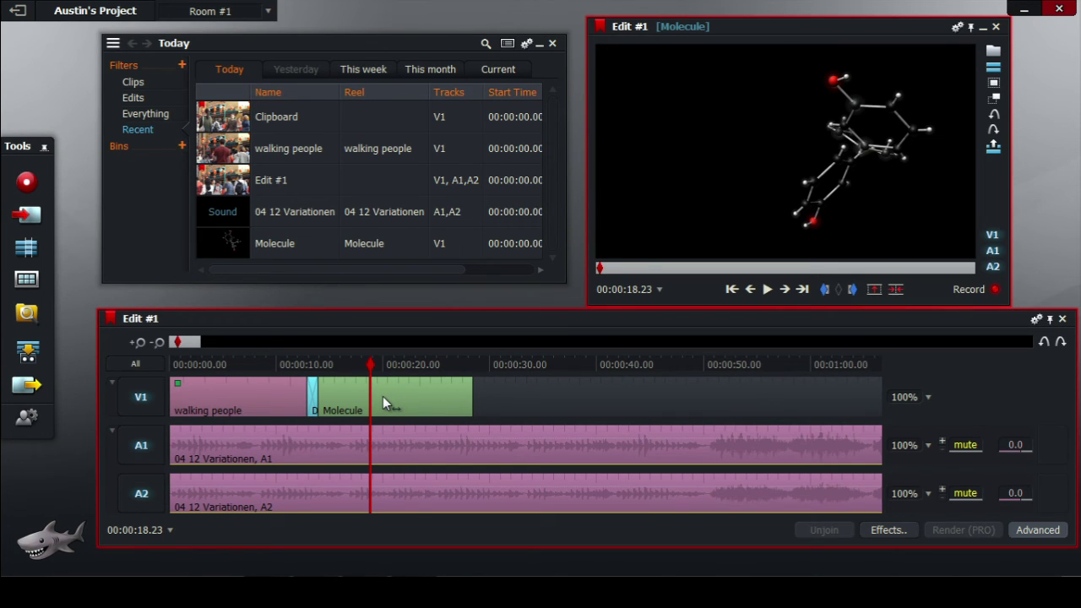
- Place two more copies of the Molecule clip on V1 directly after the existing one
left_click_drag(384, 401, 701, 406)
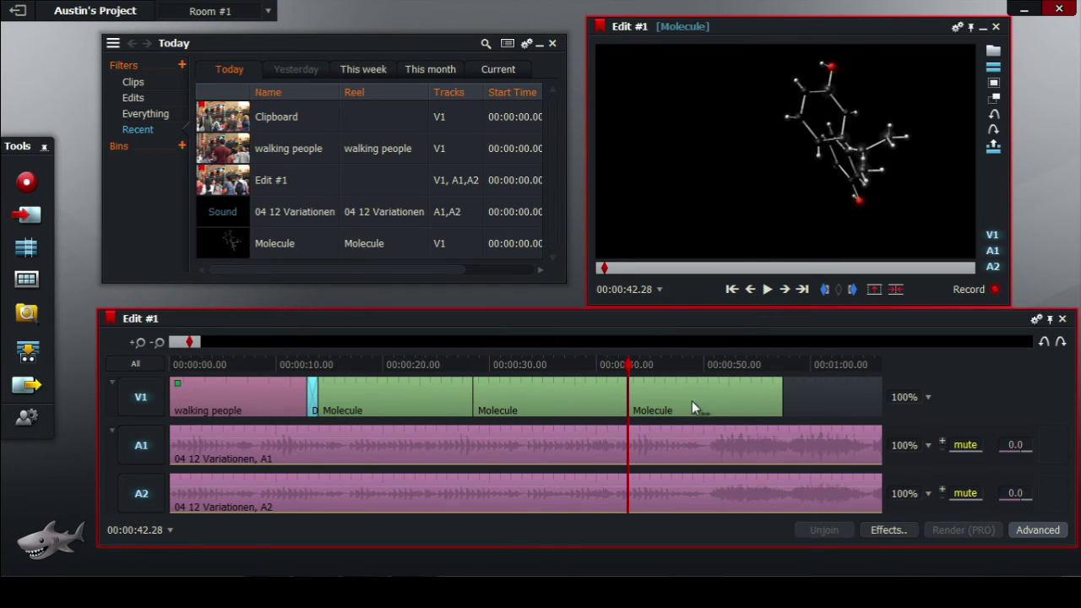
- Play the edit across the join between the first and second Molecule clips to check the transition
left_click(449, 365)
key("space")
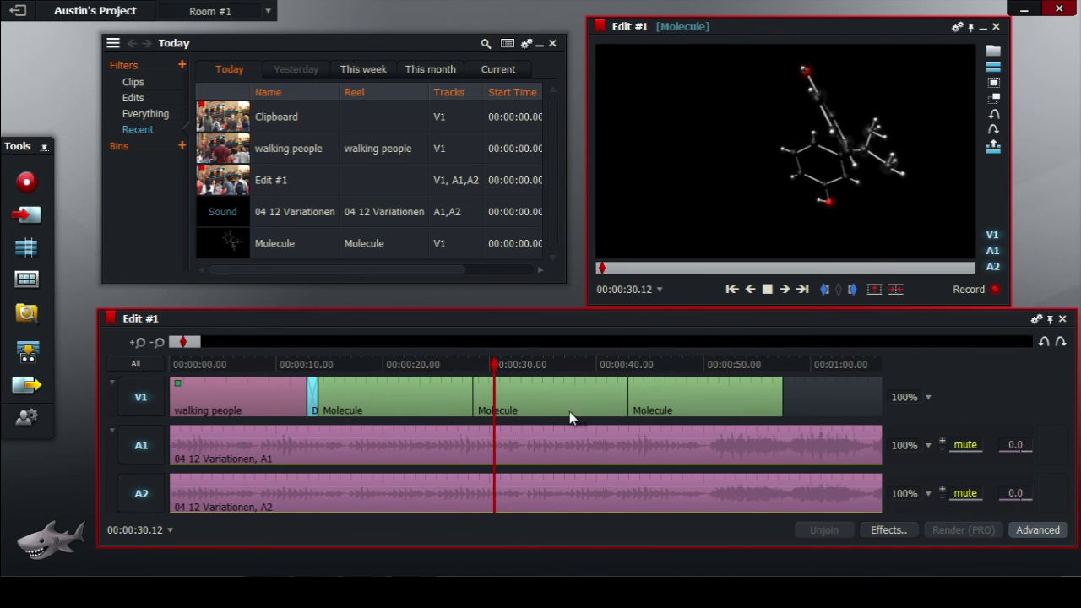
key("space")
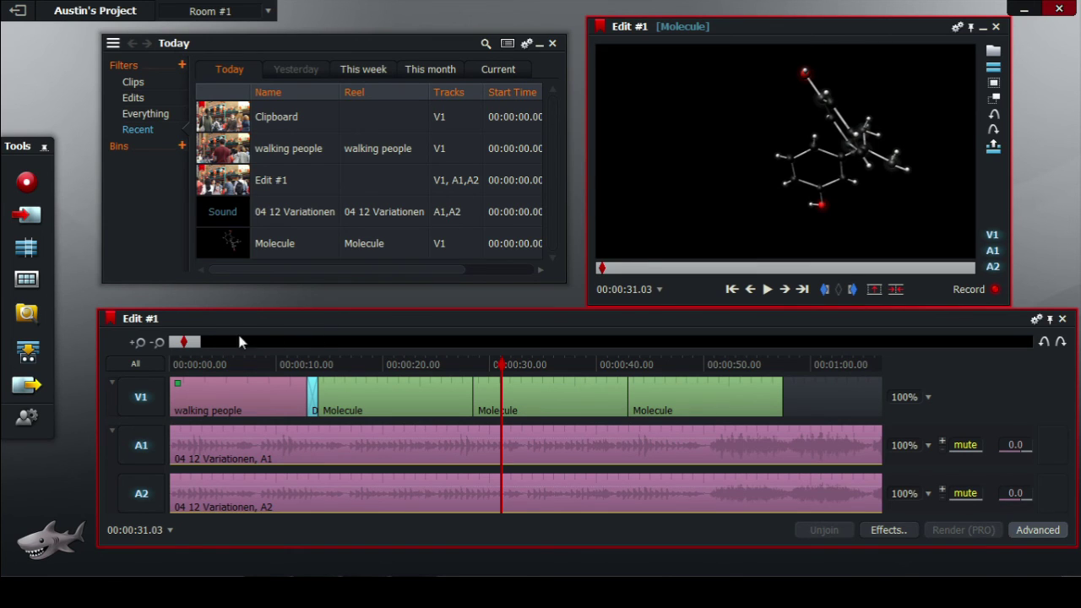
- Place a second copy of the 04 12 Variationen music on A1 and A2 directly after the existing one and return to the edit's start
left_click(159, 344)
left_click(159, 343)
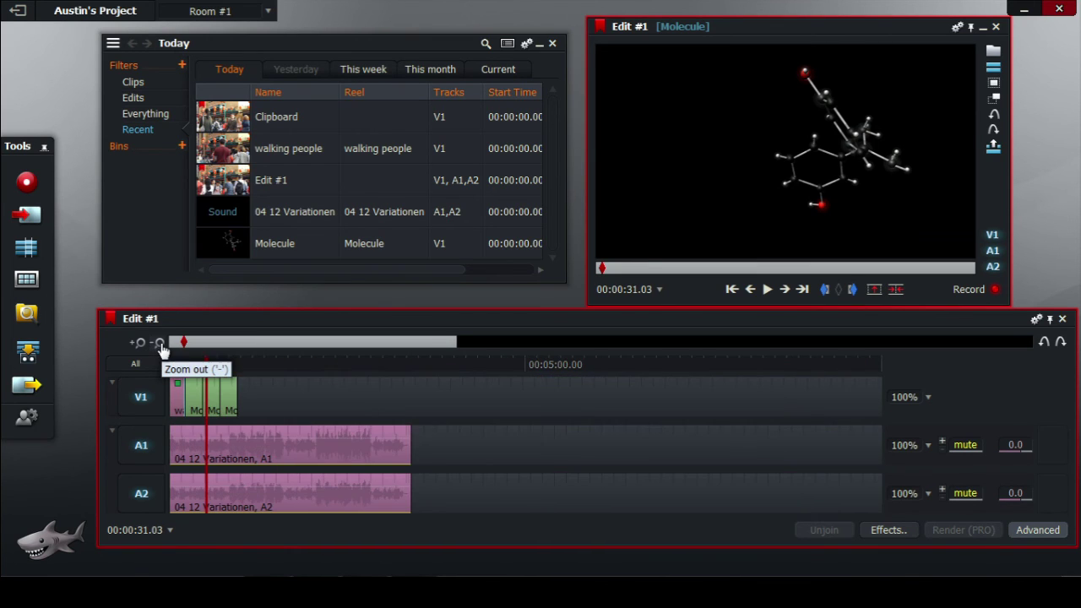
mouse_move(300, 444)
left_mouse_down()
mouse_move(572, 453)
mouse_move(548, 452)
left_mouse_up()
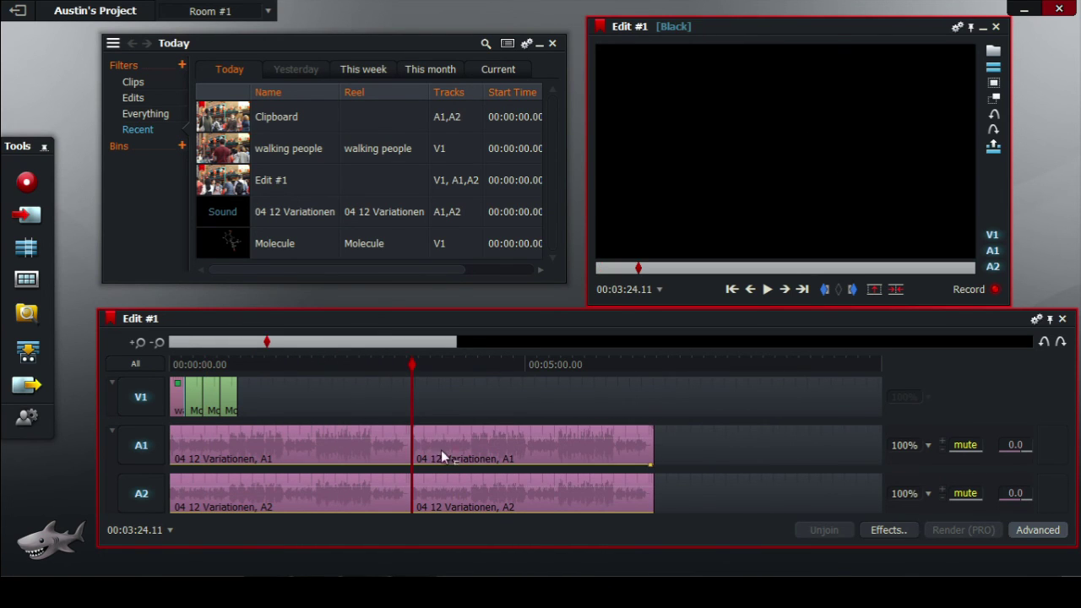
left_click(136, 344)
left_click(135, 344)
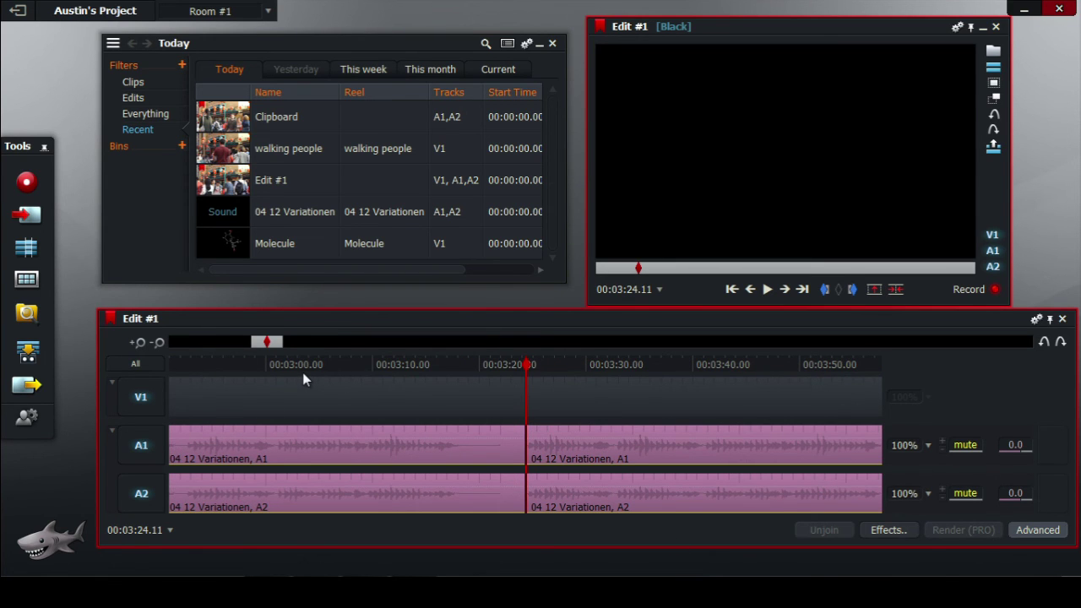
key("Home")
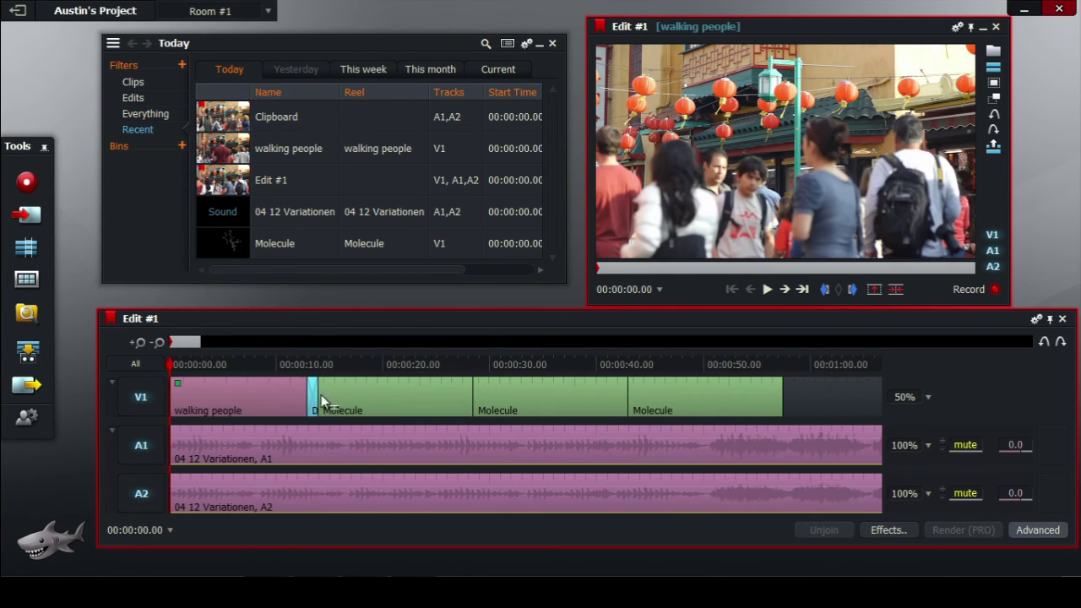
- Deselect A1 and A2 and cut only the second Molecule clip on V1 at 00:00:35.07
left_click(379, 365)
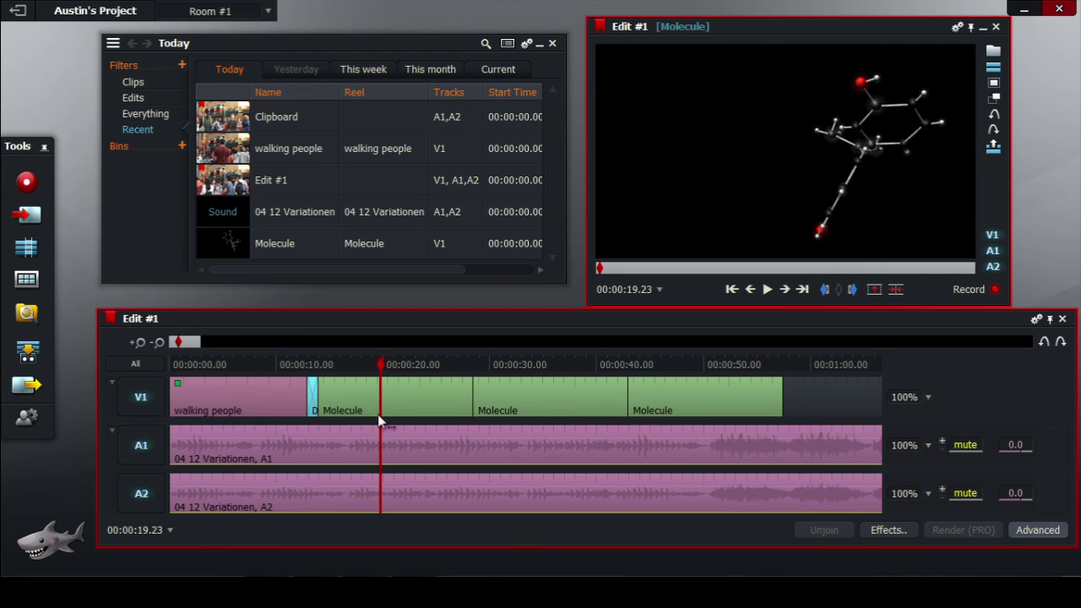
left_click_drag(494, 364, 691, 364)
left_click(691, 364)
left_click_drag(456, 365, 564, 370)
left_click(544, 364)
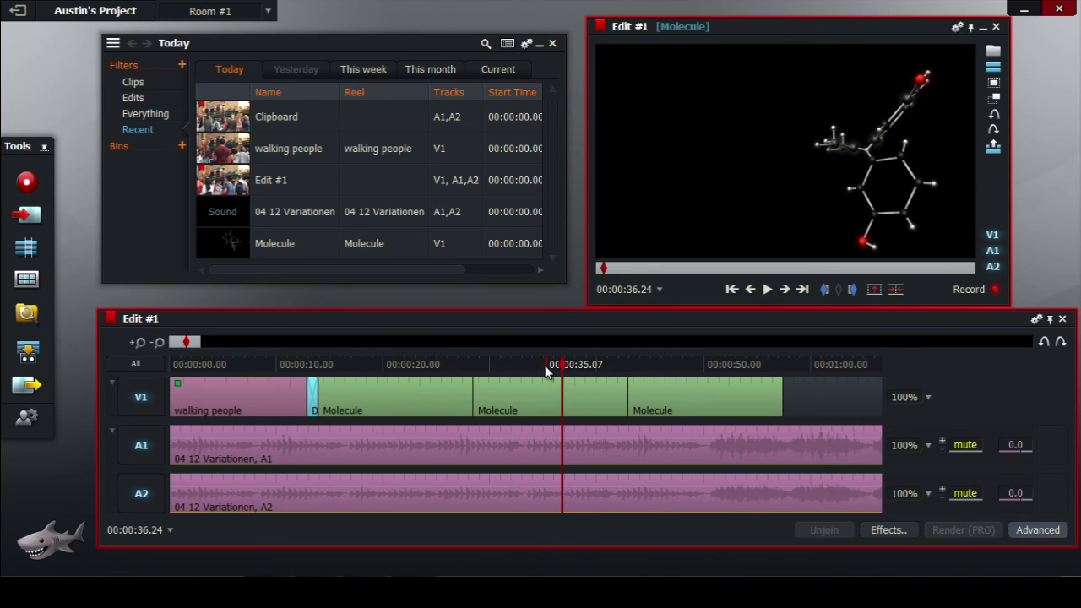
left_click(545, 365)
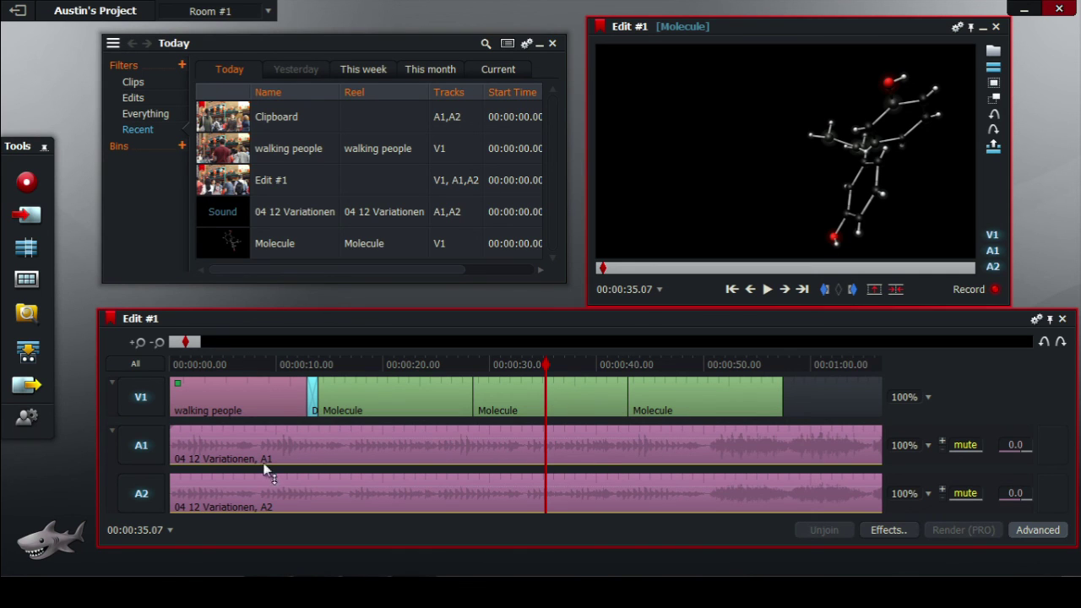
left_click(146, 458)
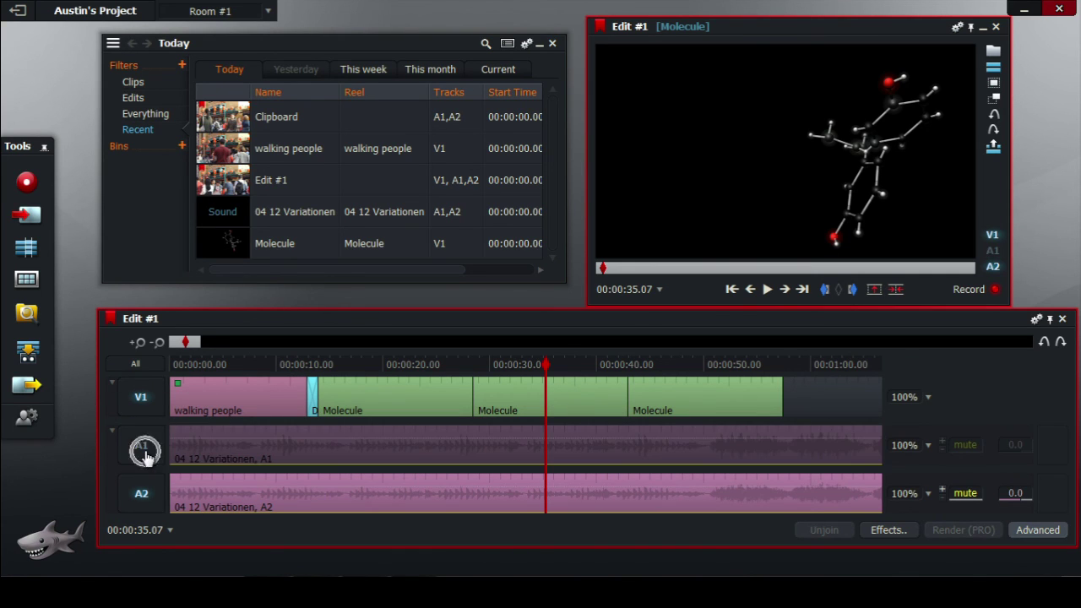
left_click(142, 498)
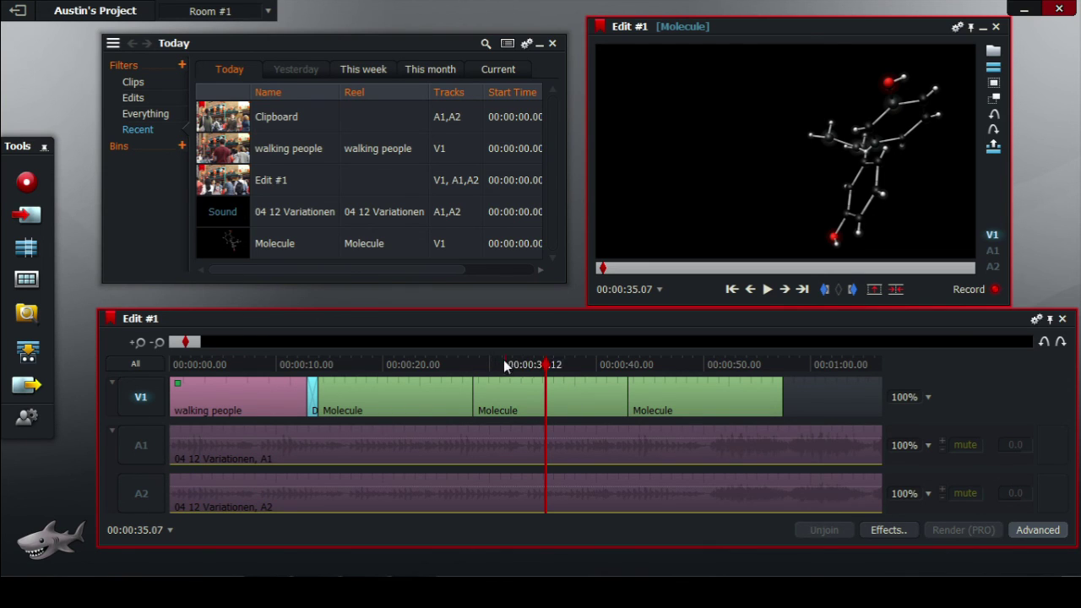
key("c")
left_click(566, 370)
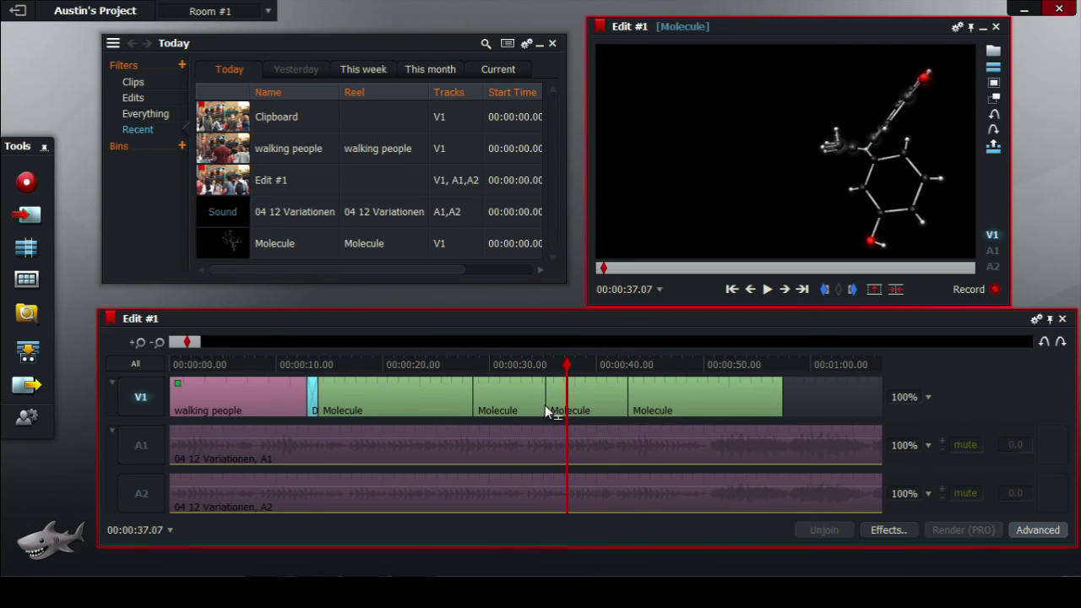
- Remove the section after the cut and the third Molecule clip from V1 without closing the gaps
right_click(593, 395)
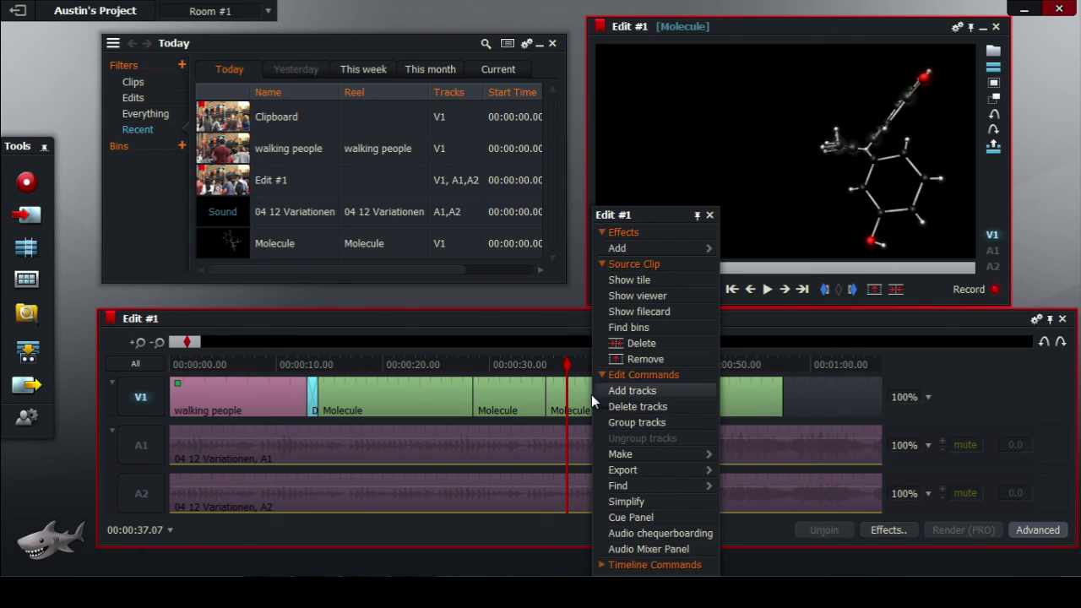
left_click(645, 359)
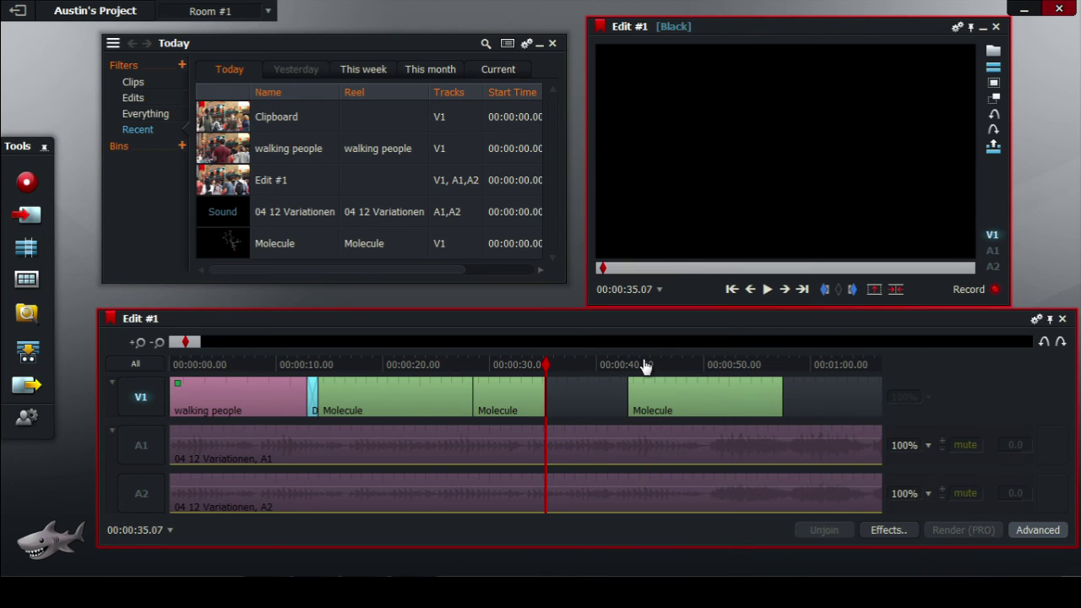
left_click(523, 365)
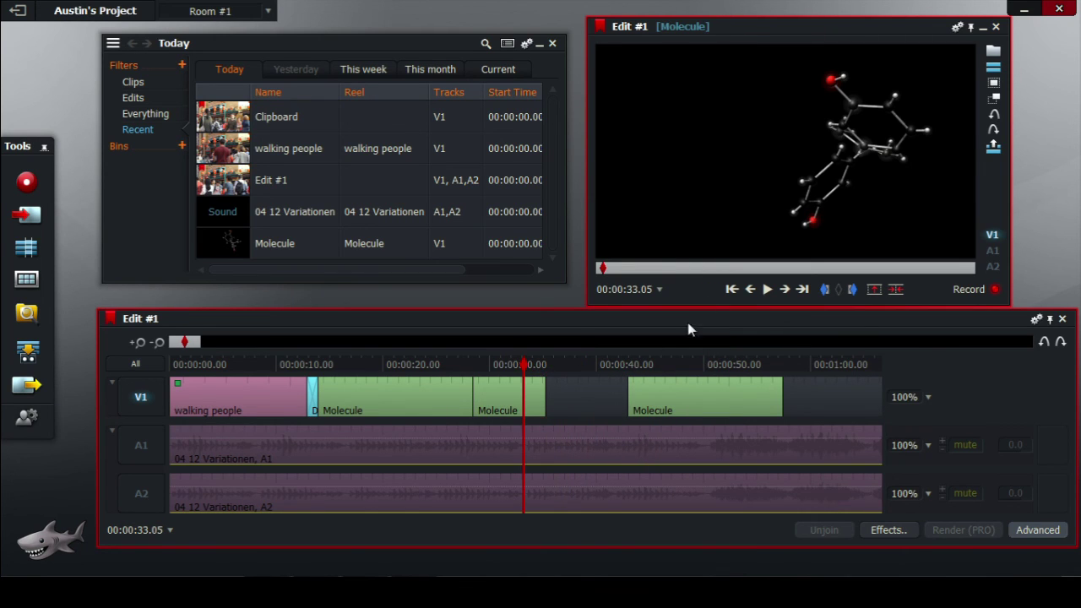
right_click(706, 397)
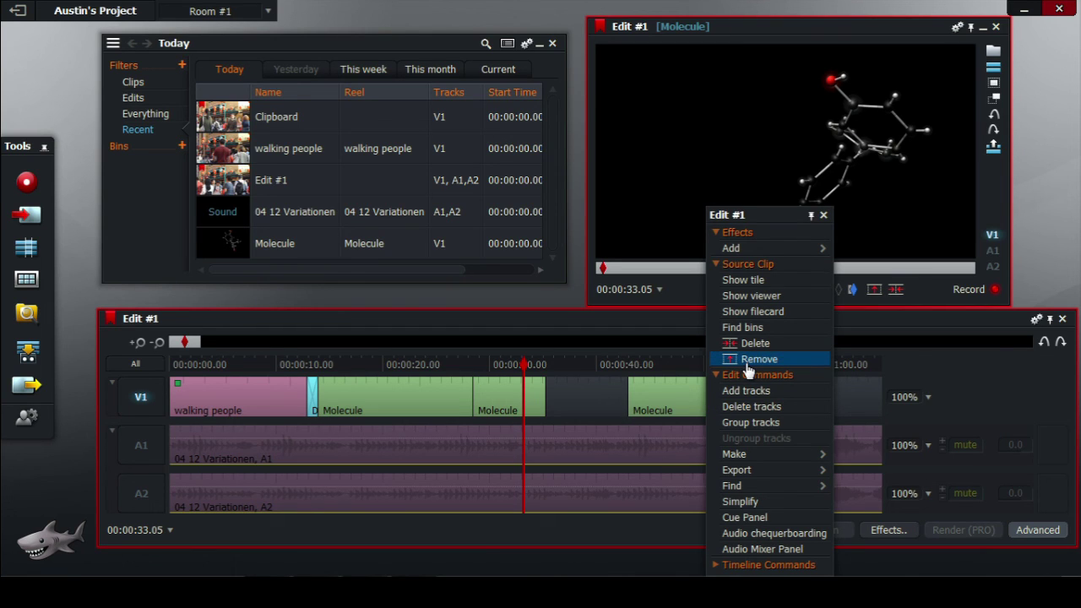
left_click(747, 363)
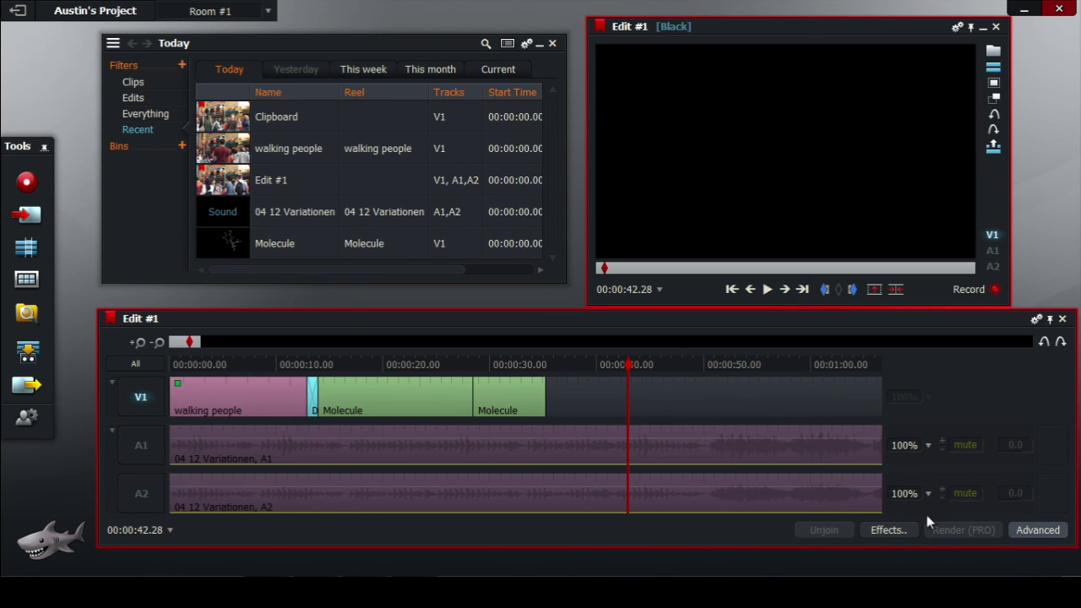
- Open the effects library, examine its list of video and audio categories, and return to the timeline
left_click(887, 535)
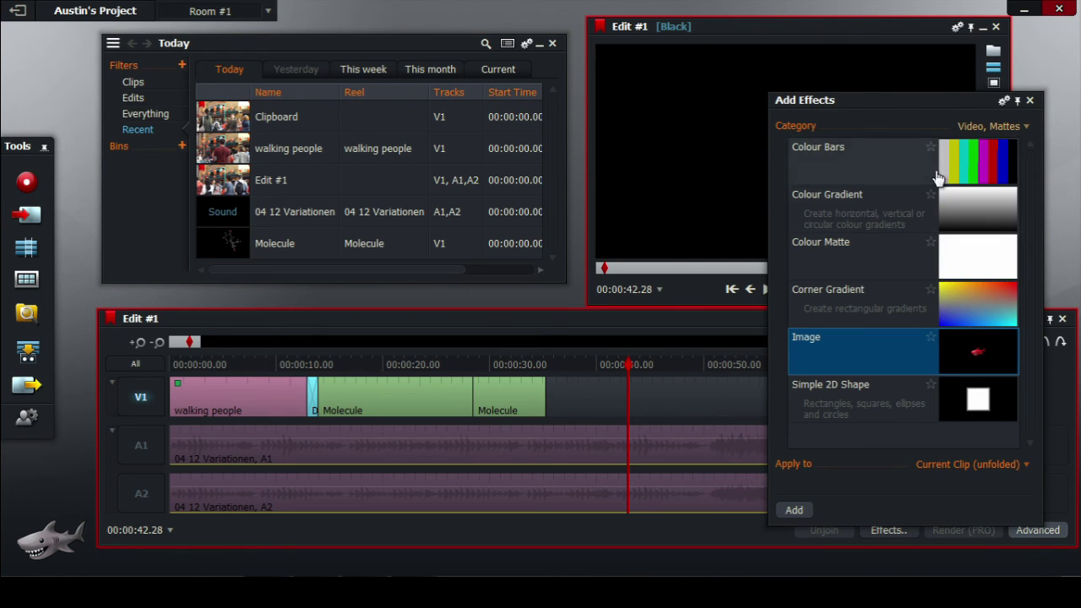
left_click(1011, 127)
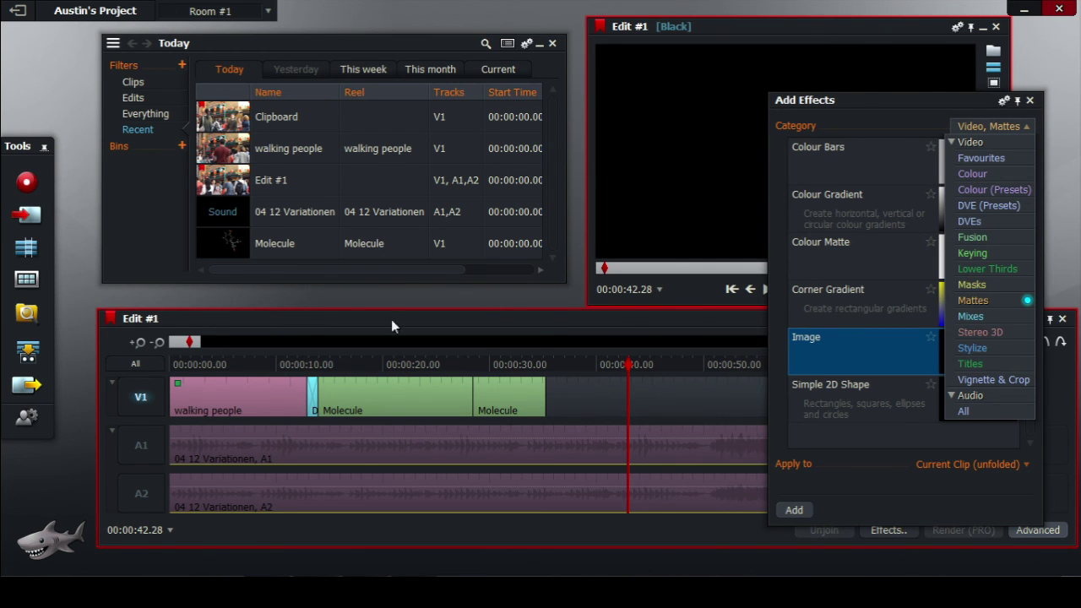
left_click(456, 317)
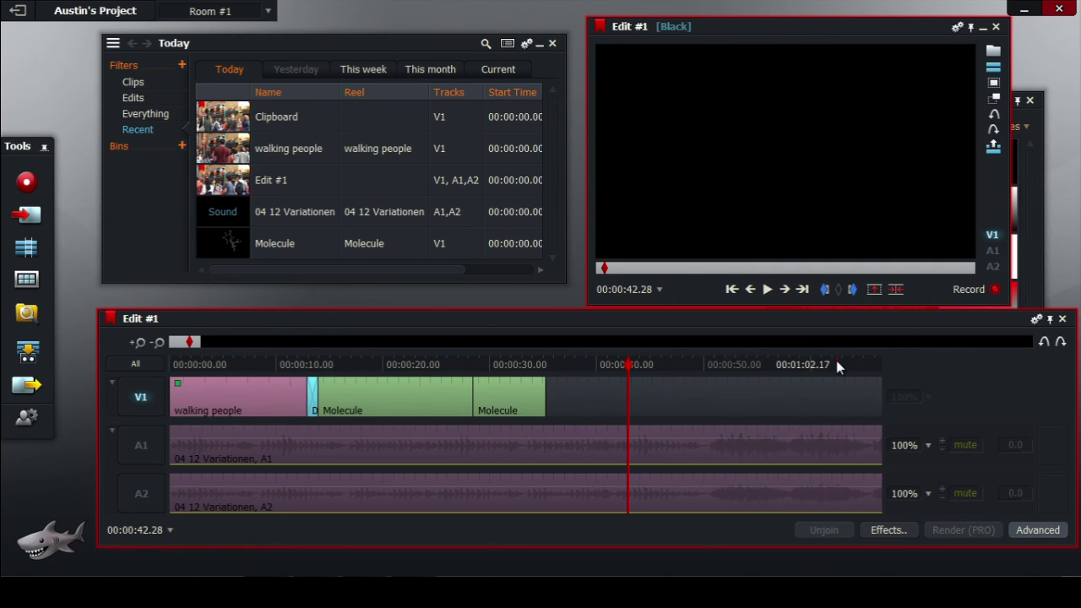
left_click(609, 365)
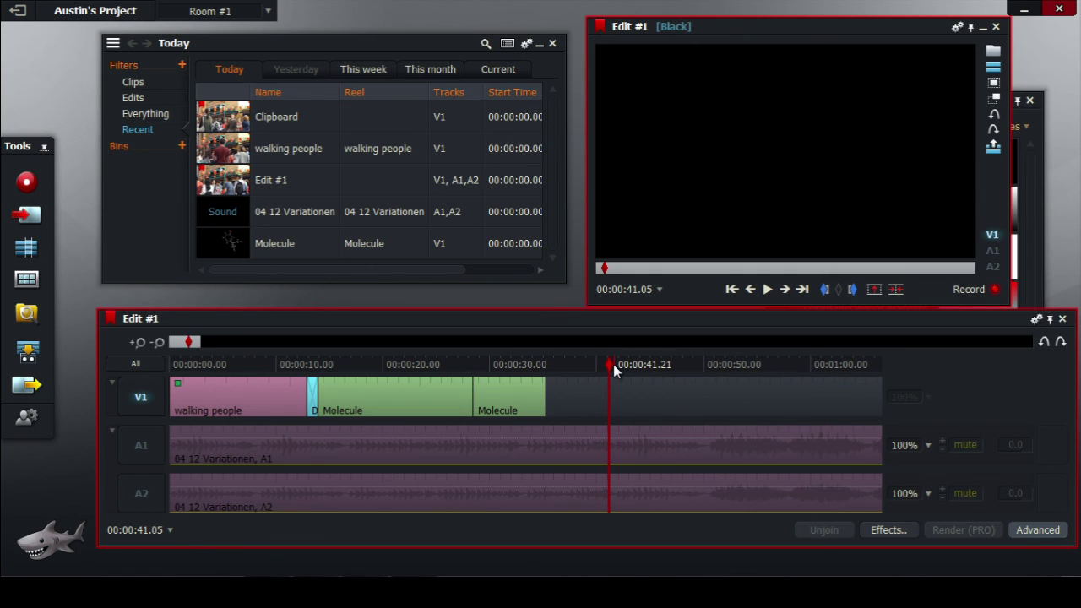